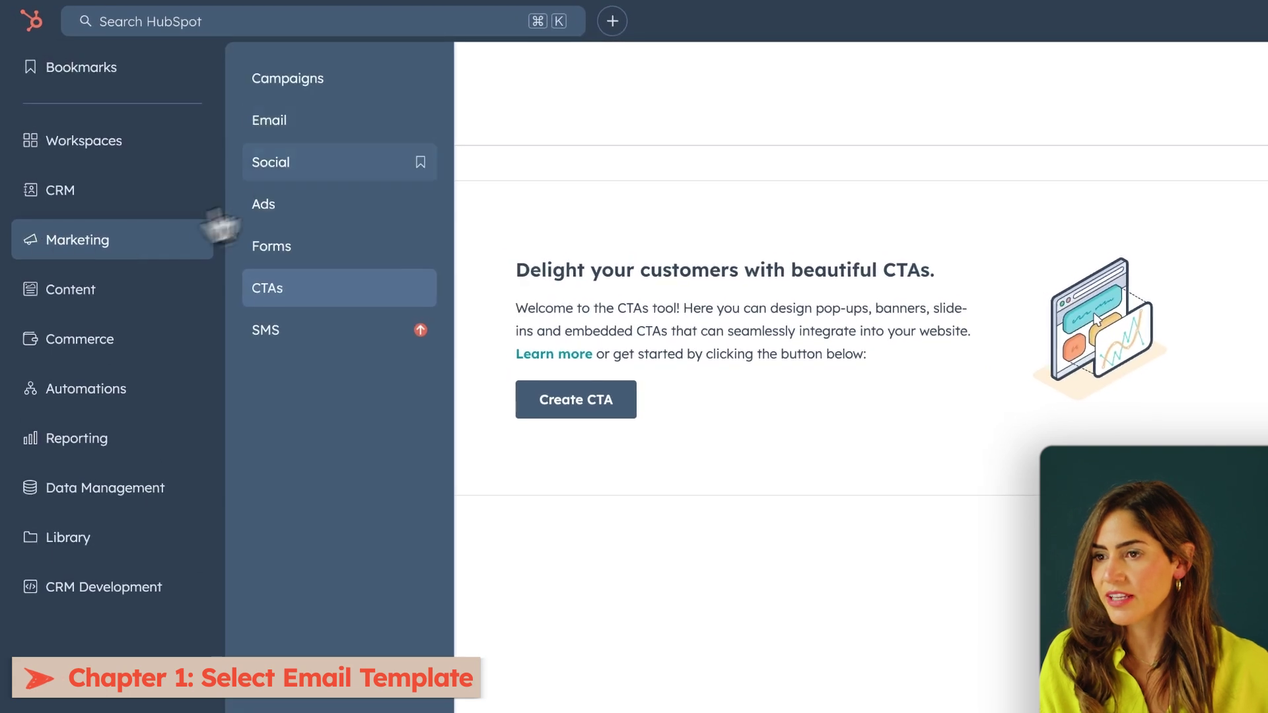
Create a new regular marketing email from the Event Invite drag-and-drop template.
left_click(350, 126)
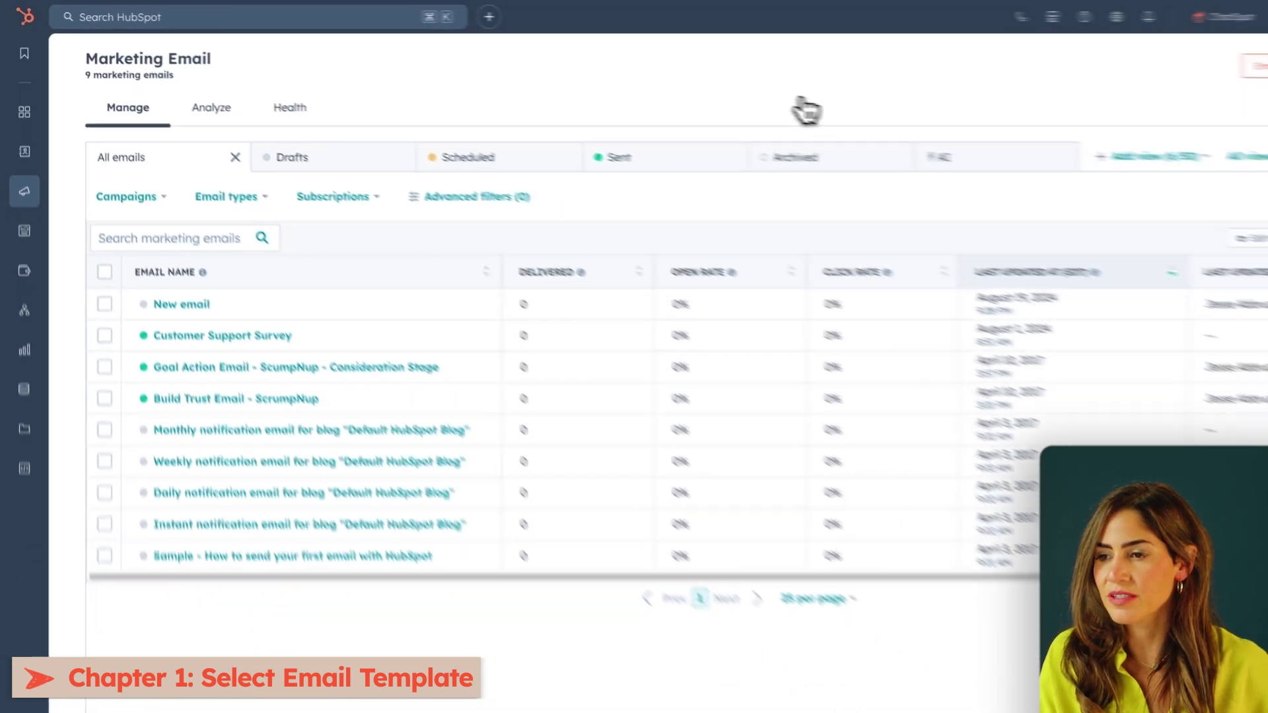
left_click(1256, 66)
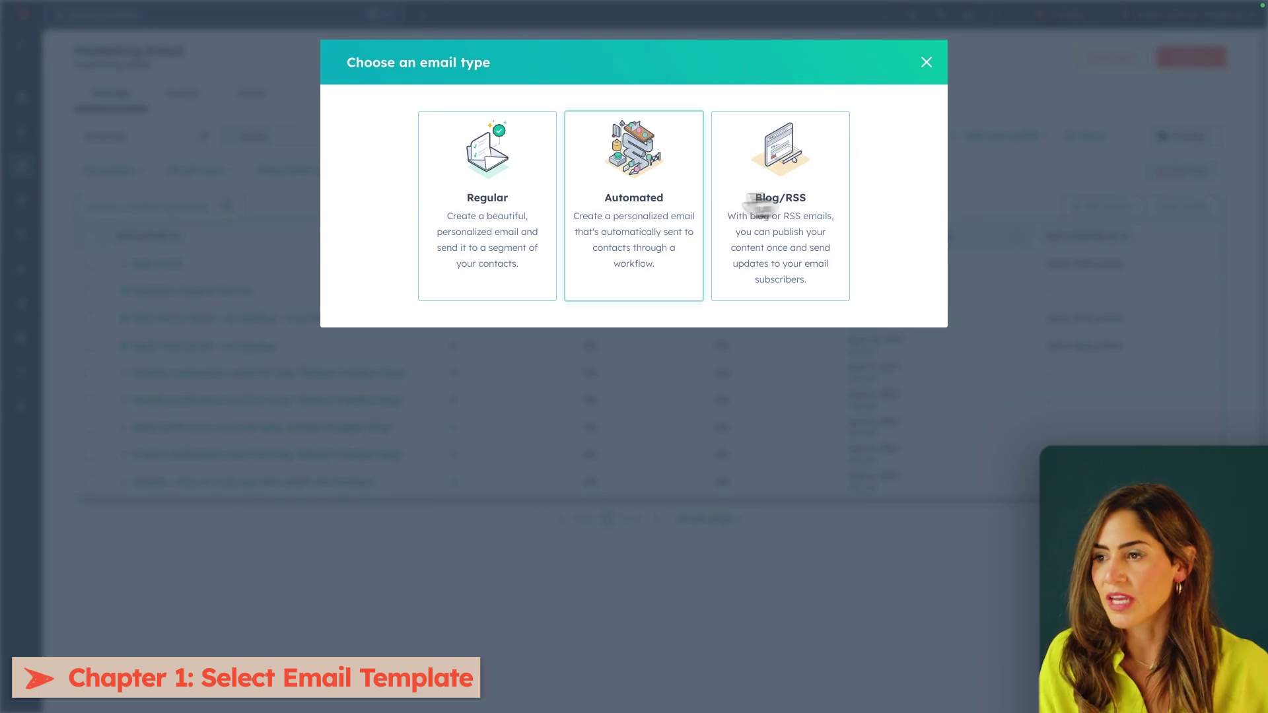
left_click(513, 195)
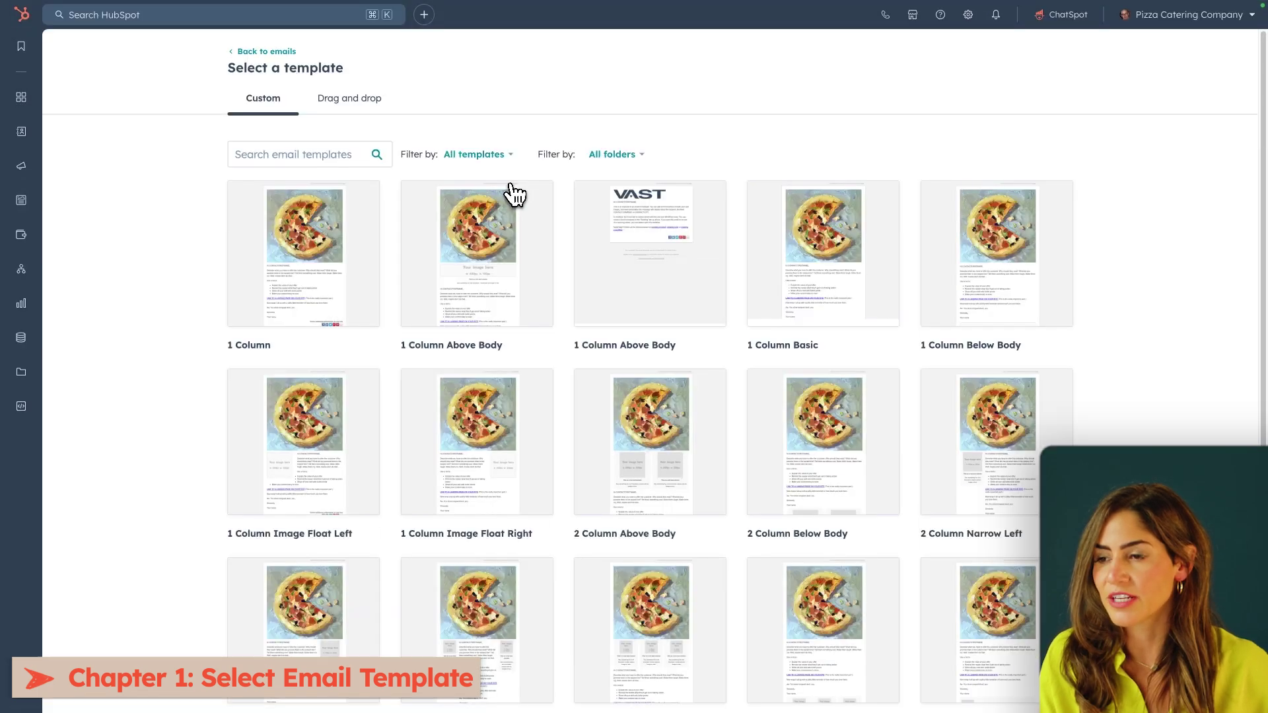
left_click(374, 100)
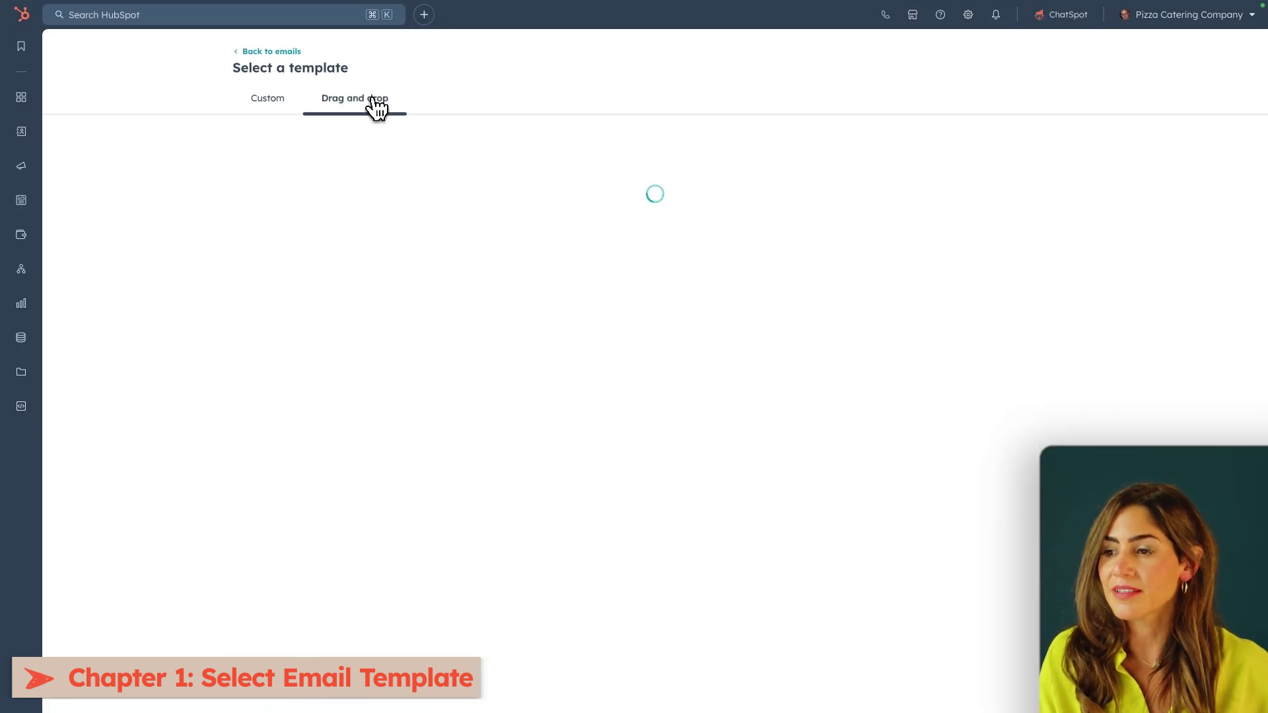
scroll(650, 370, "down", 7)
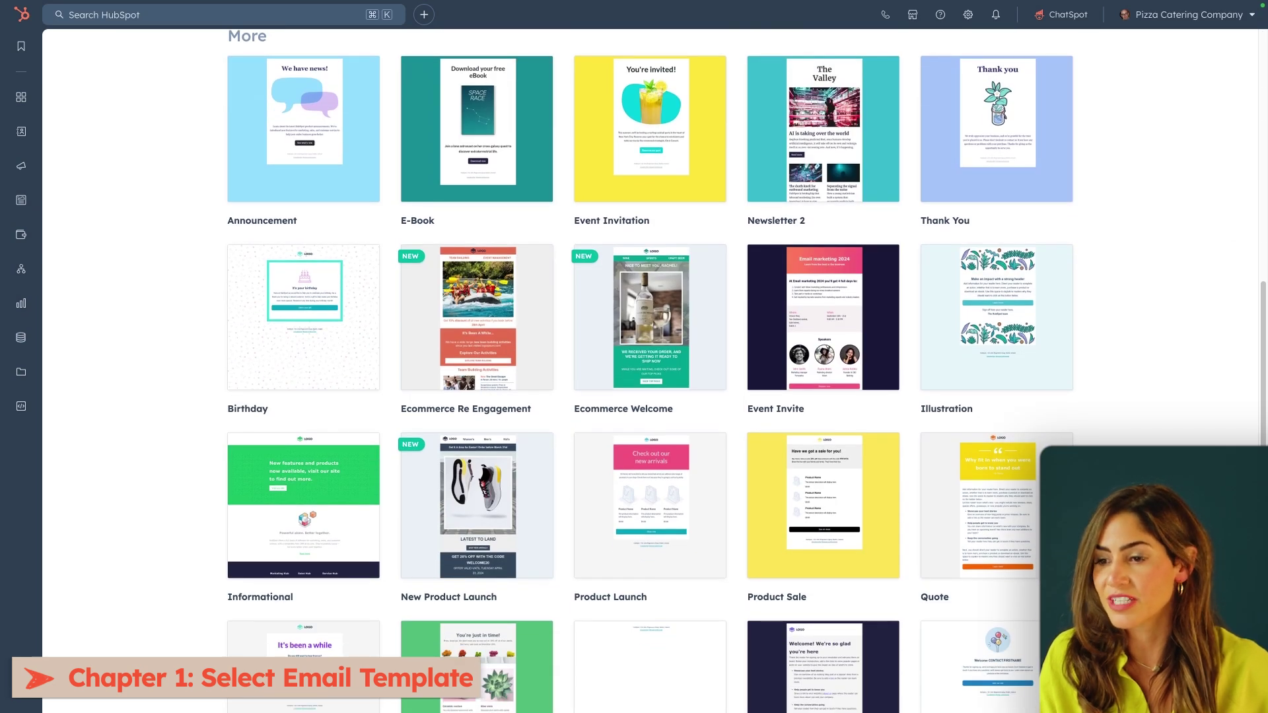
mouse_move(884, 335)
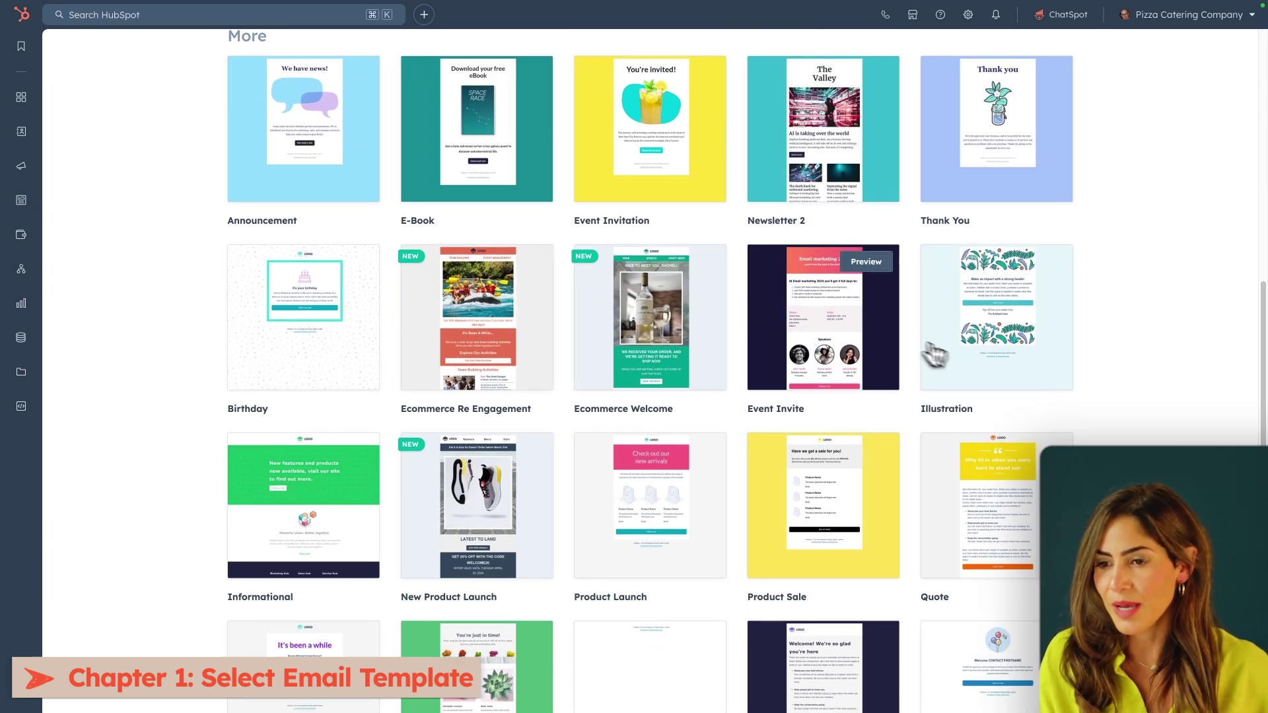
left_click(885, 335)
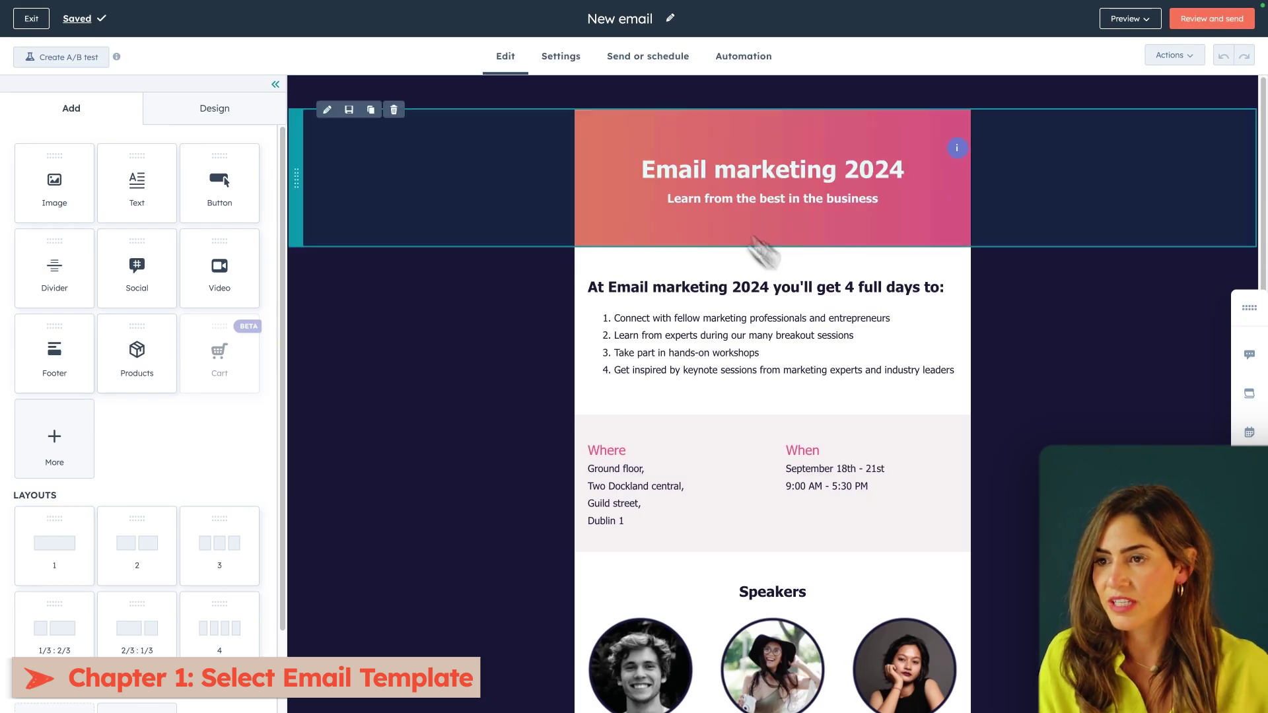
Rename the email 'Grow with the flow (invite)' and change the header heading to 'Grow with the Flow Series'.
triple_click(622, 19)
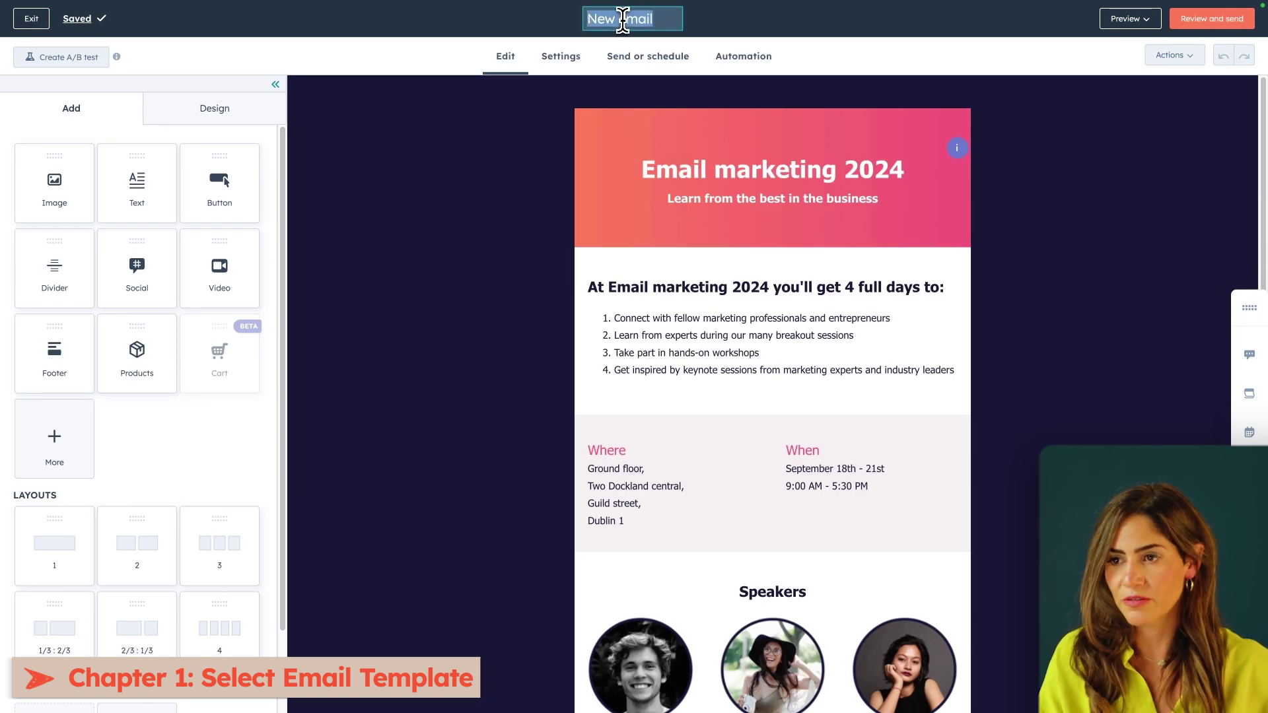
type("Grow with t")
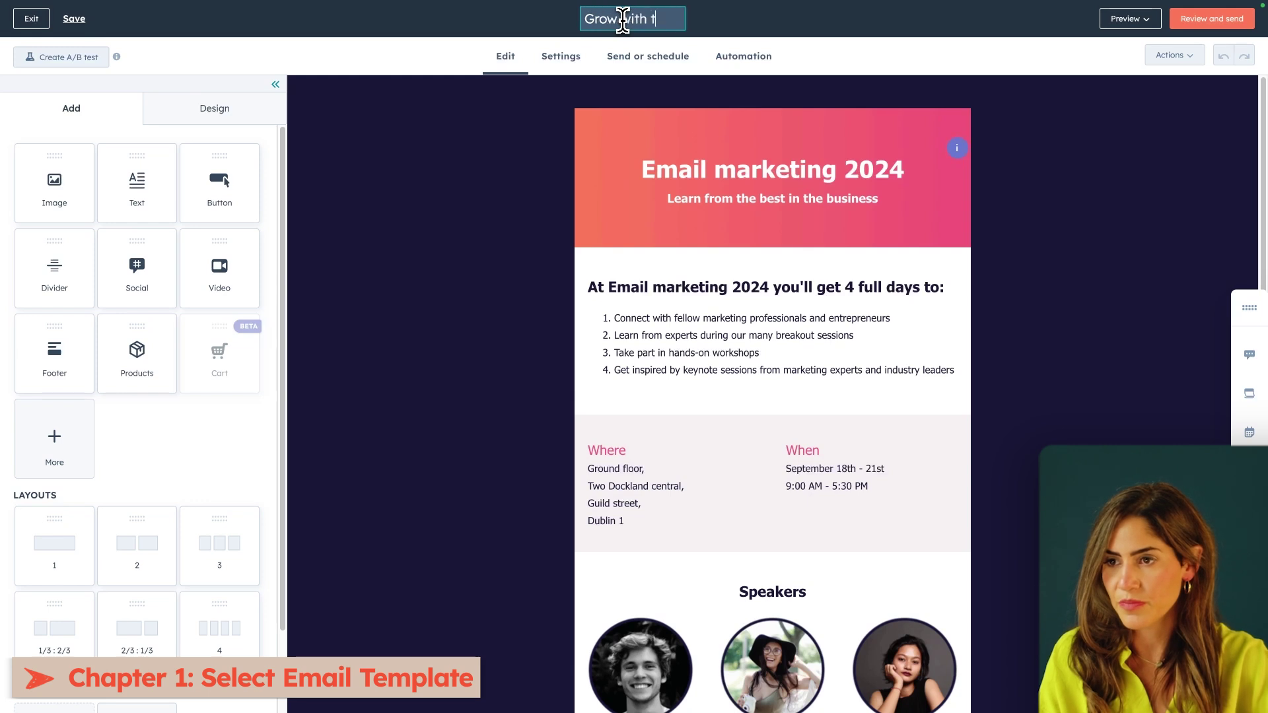
type("he flo")
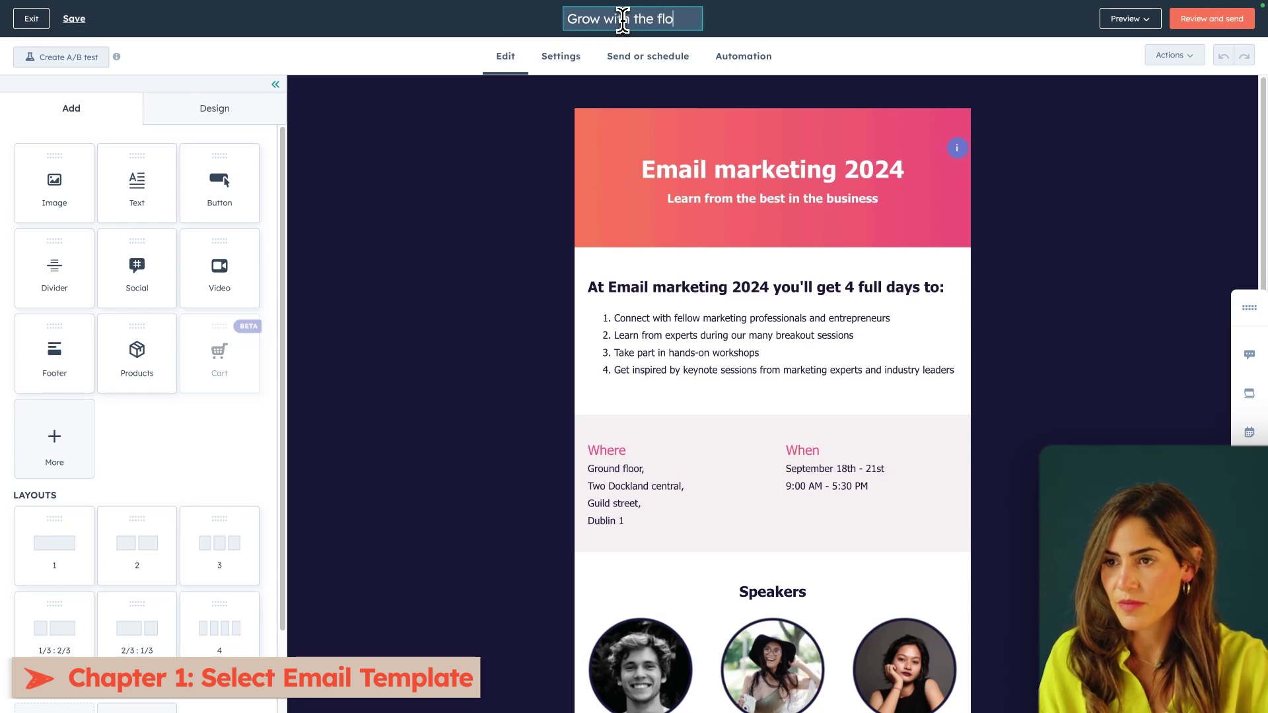
type("w (invite)")
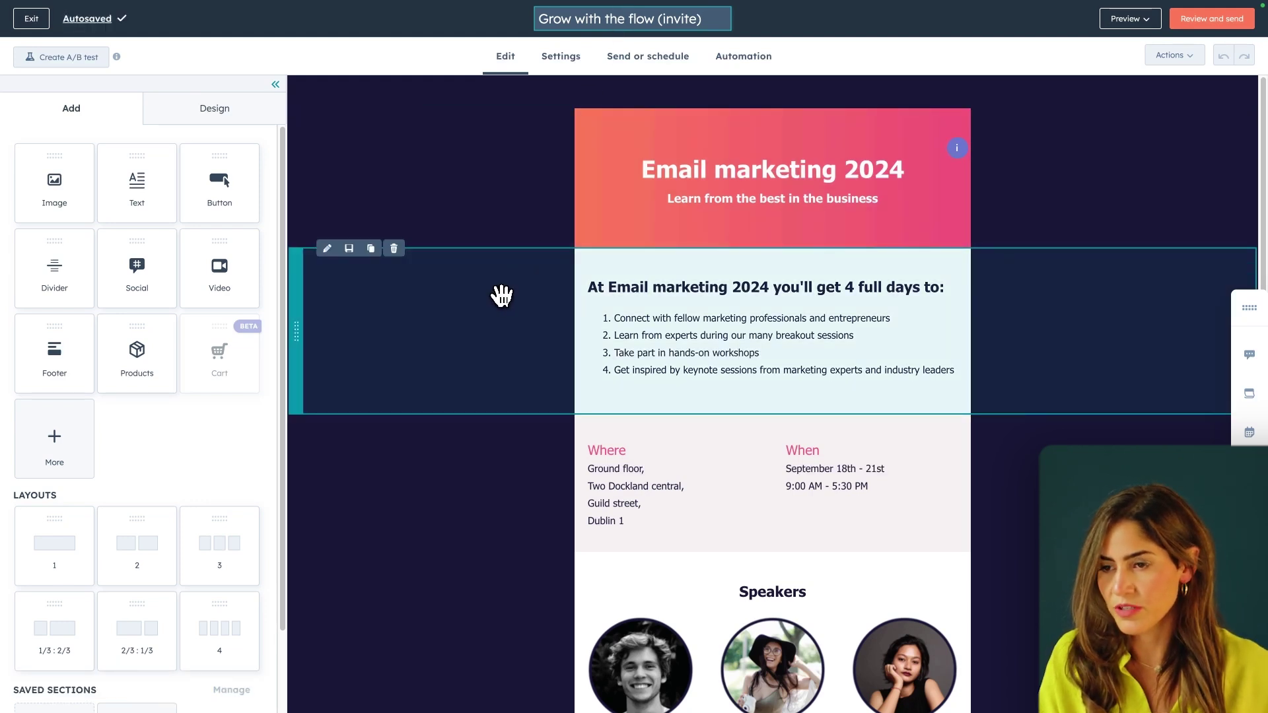
left_click(713, 167)
triple_click(713, 167)
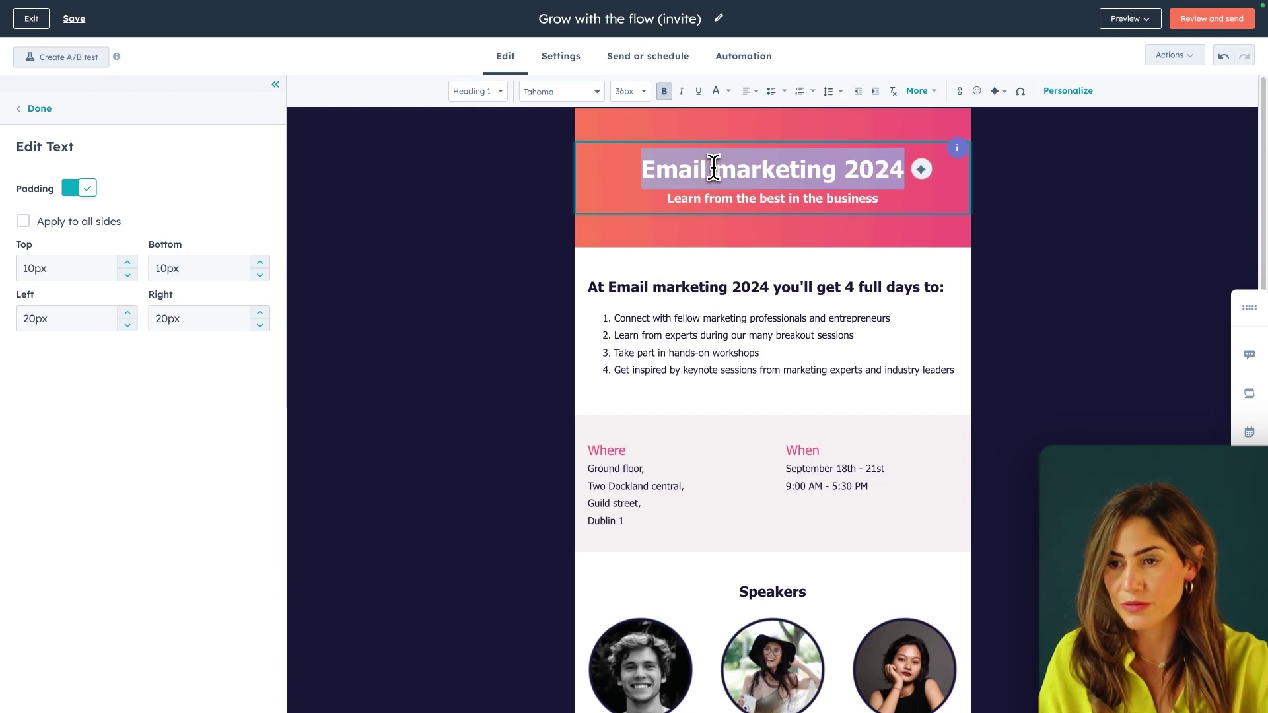
type("Grow wi")
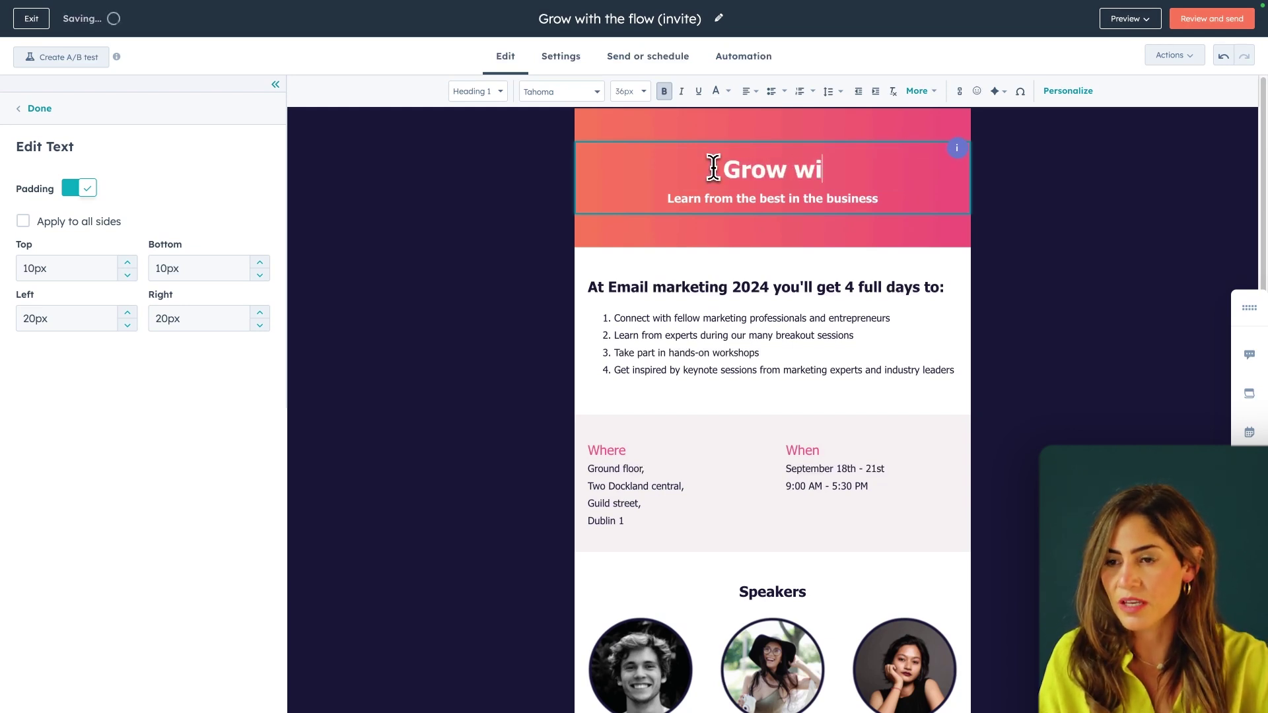
type("th the Flow")
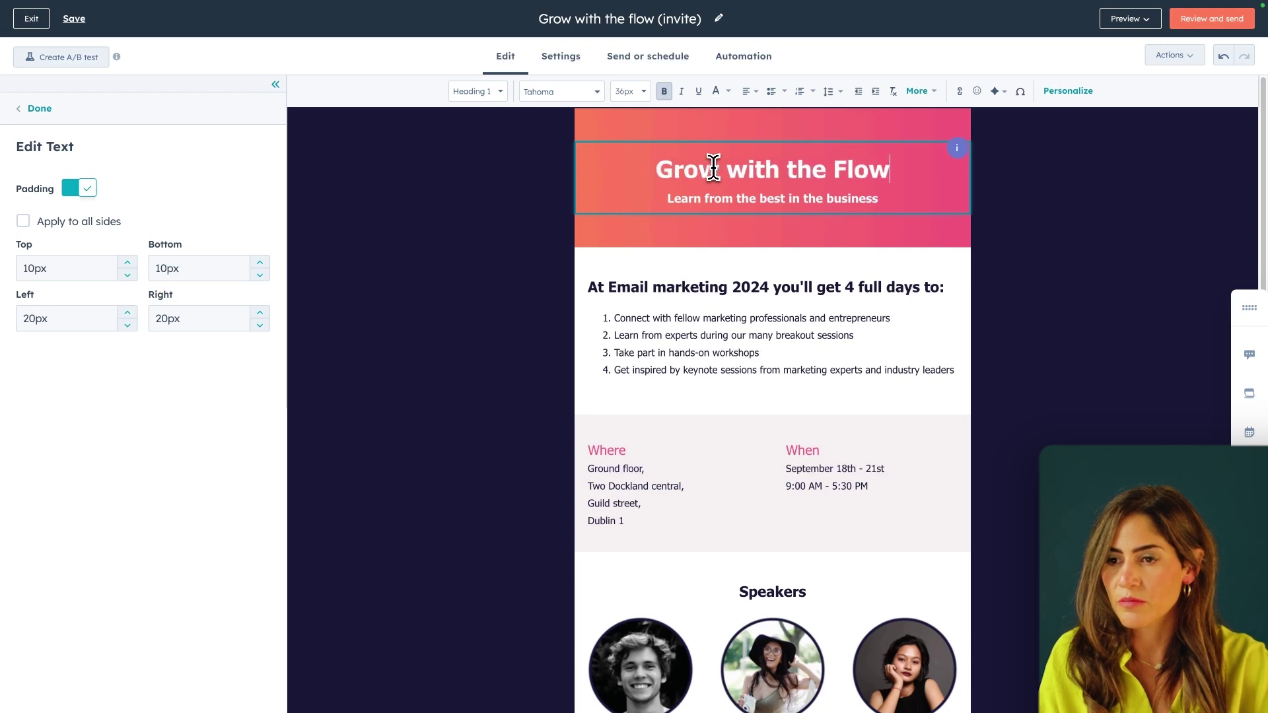
type(" Series")
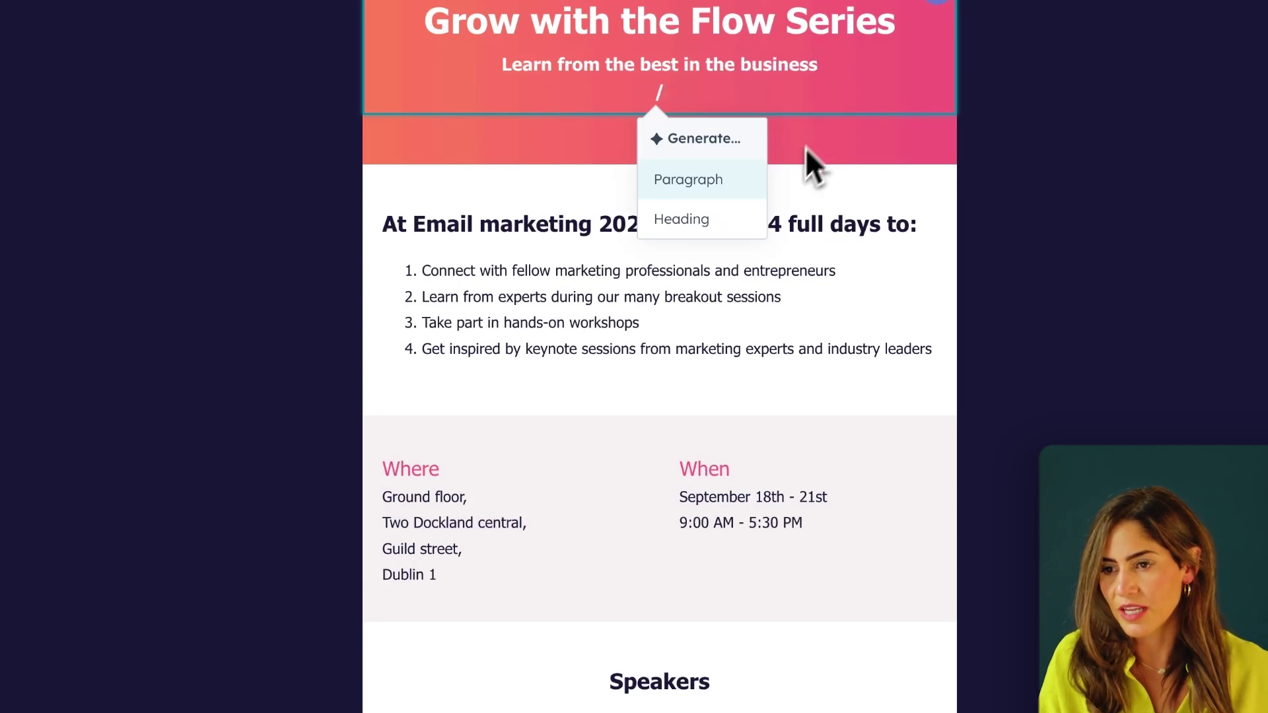
Use AI to generate a new subheading inviting prospects to the Grow with the Flow series.
left_click(755, 224)
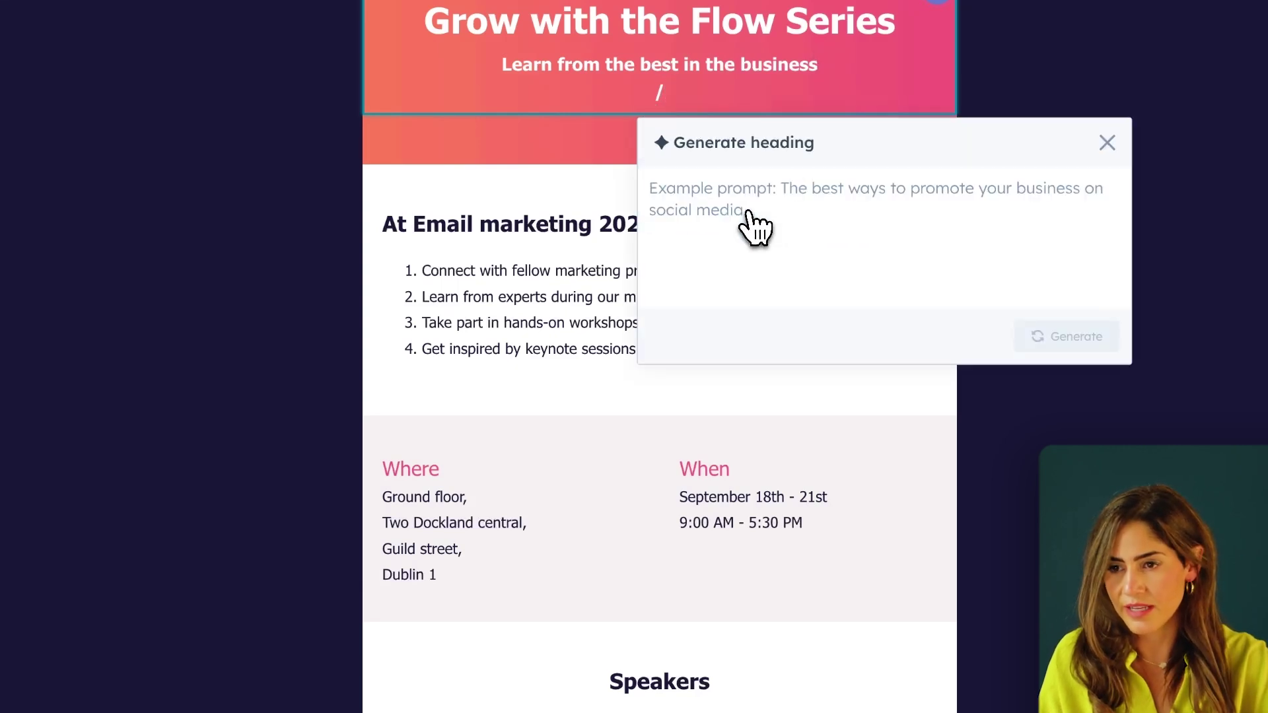
type("help me write a")
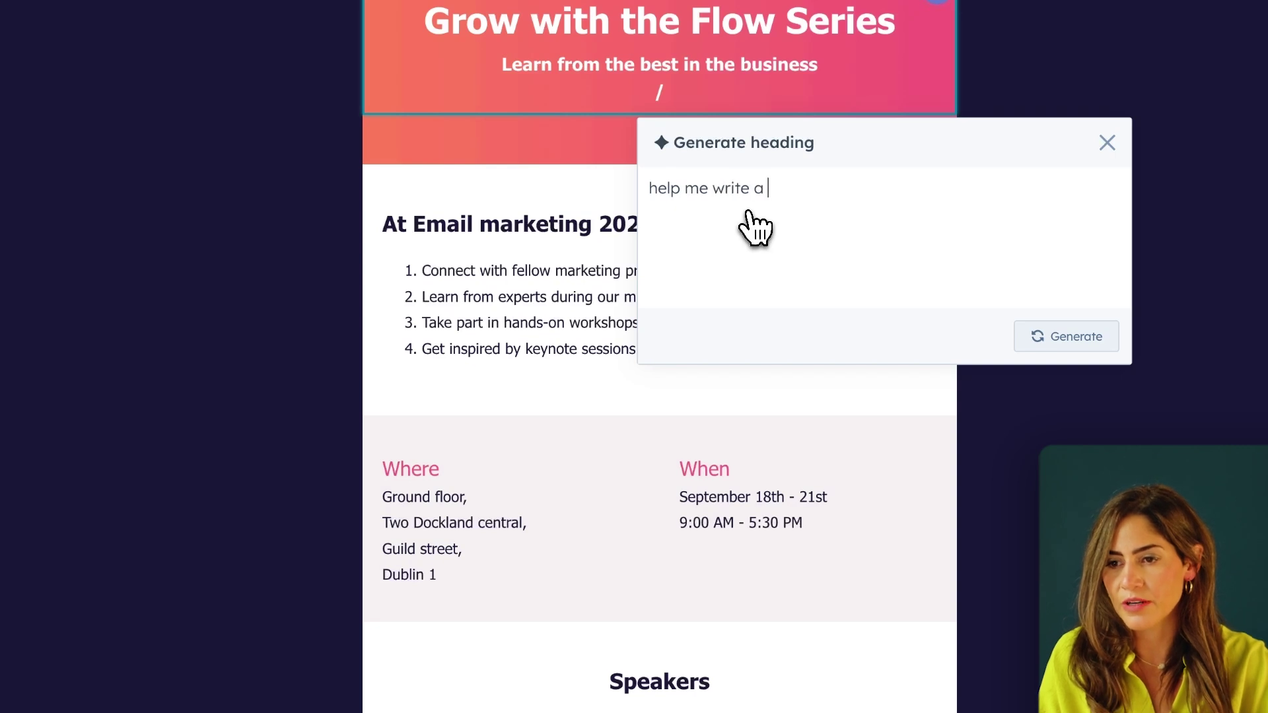
type(" better subhead")
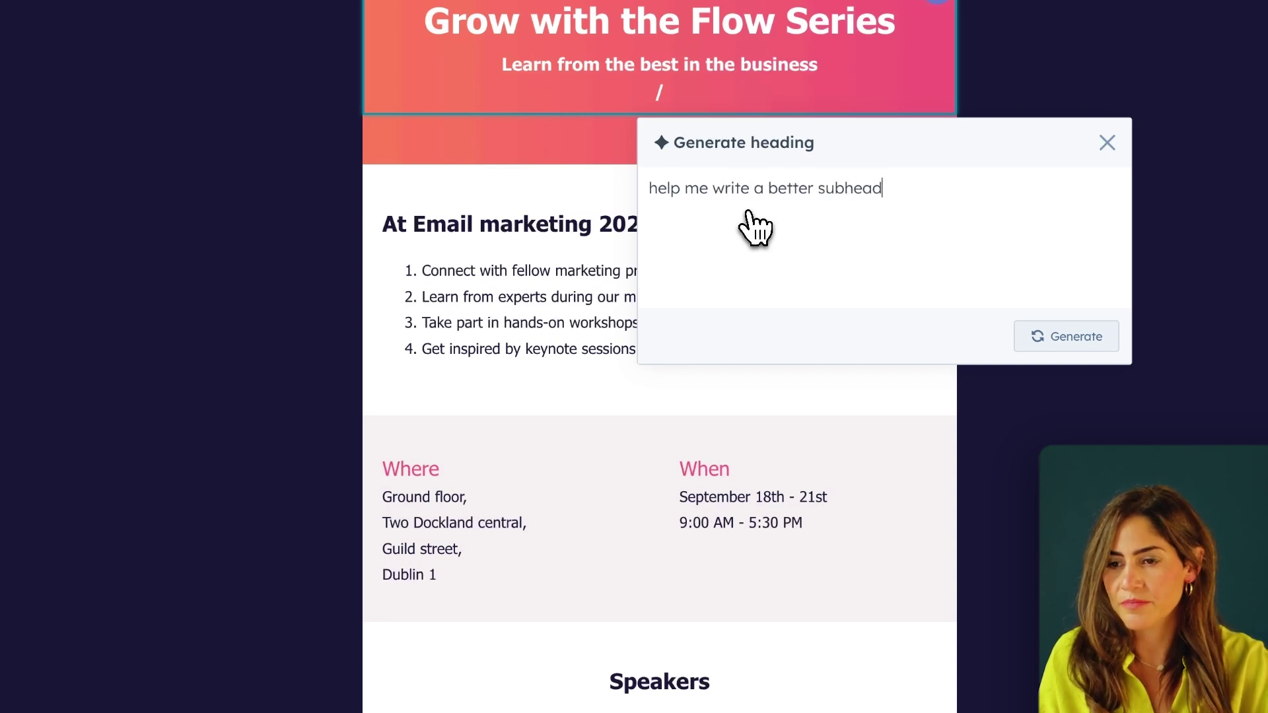
type("er to ")
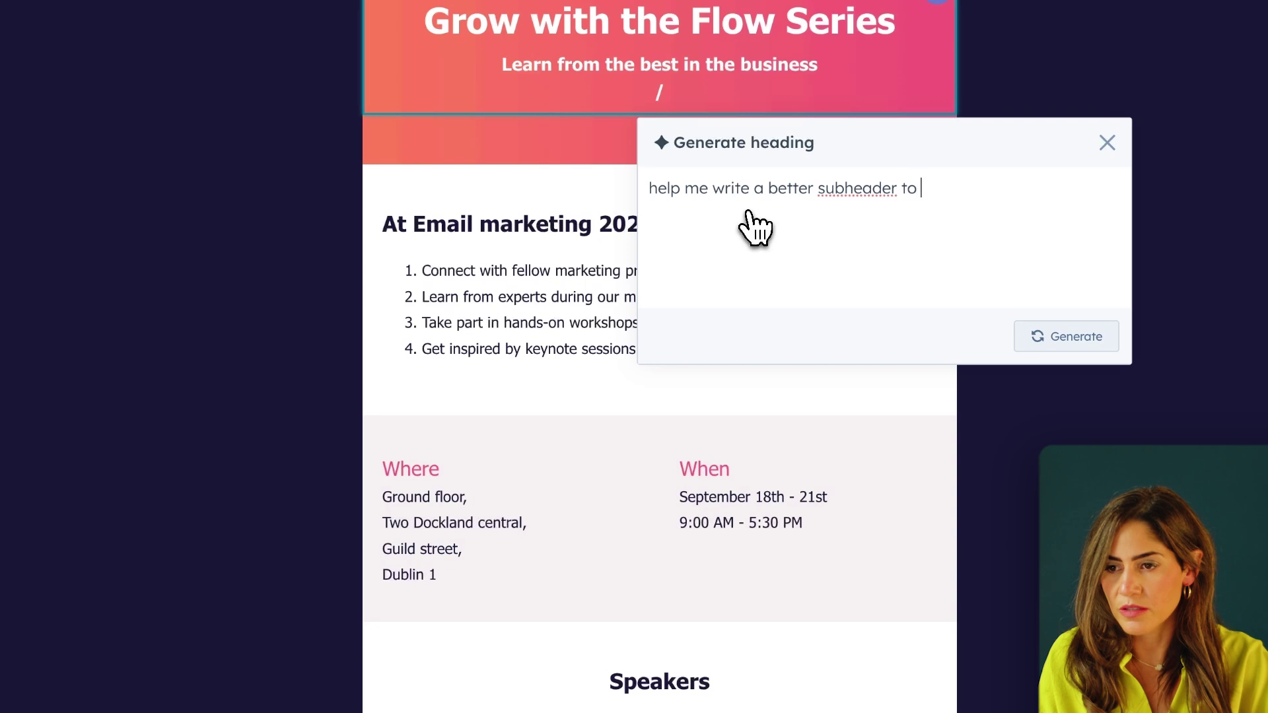
type("invite prospects to my gr")
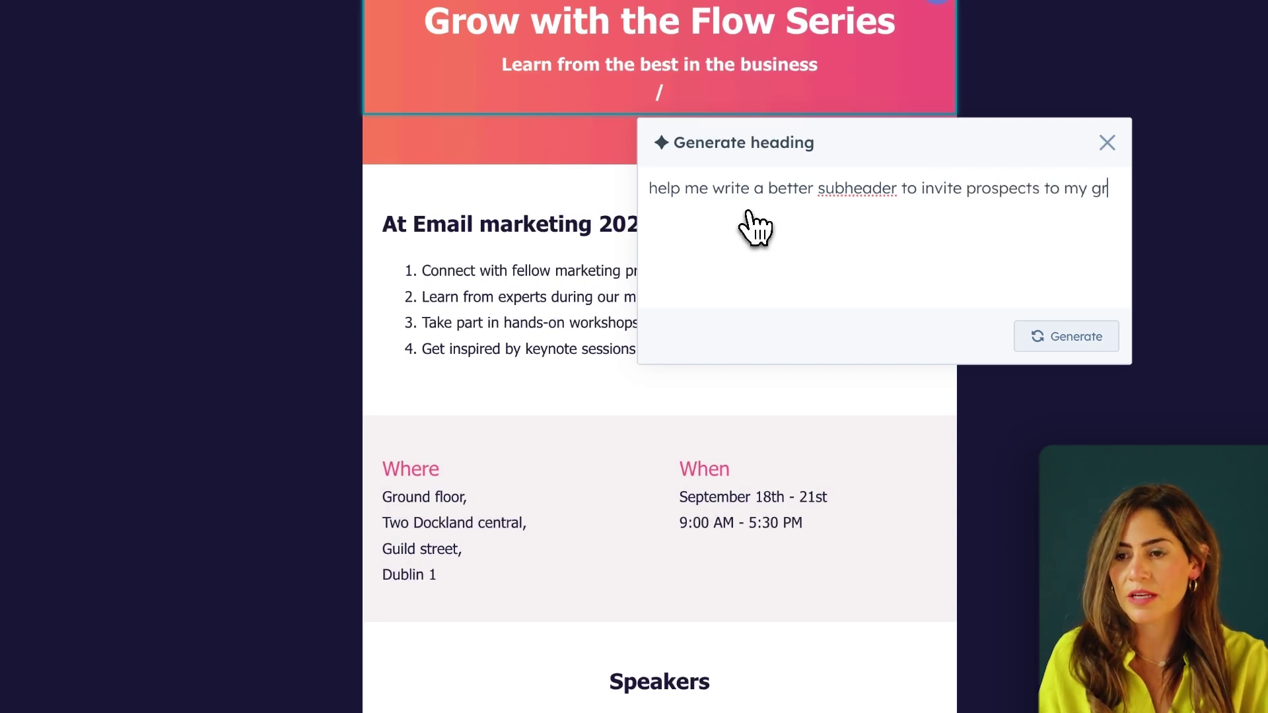
type("ow with the fl")
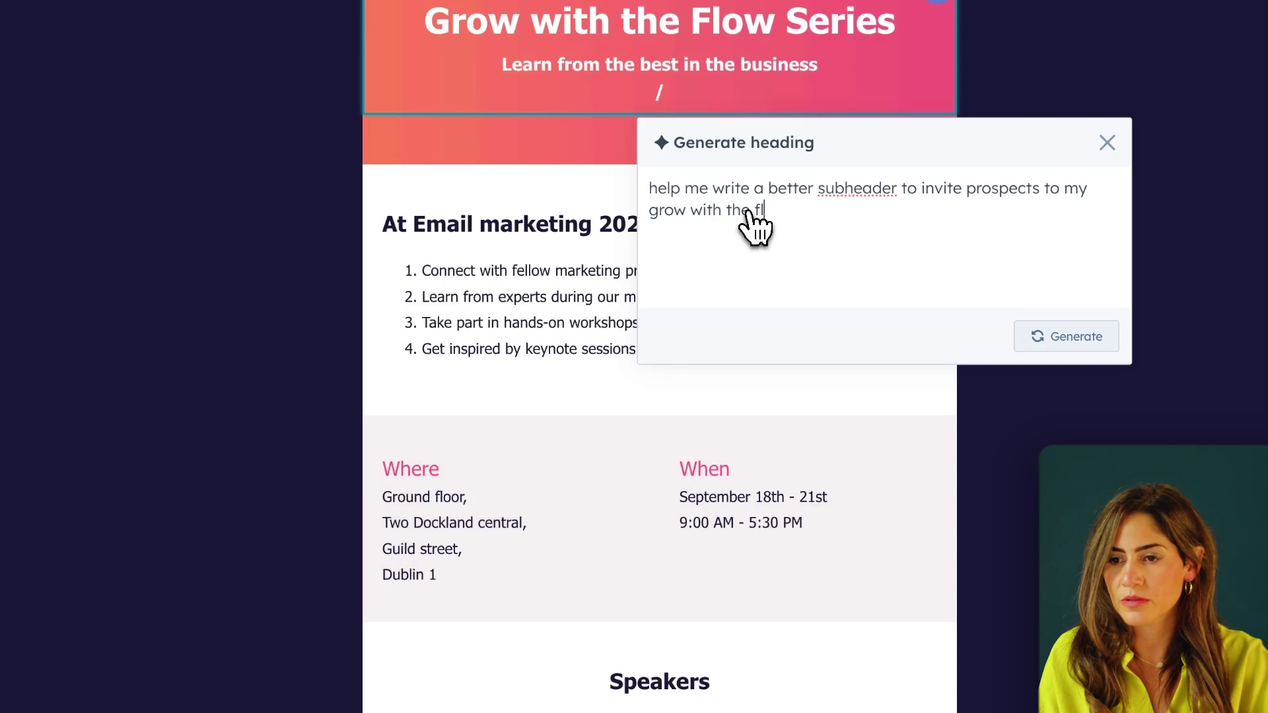
type("ow series webinar")
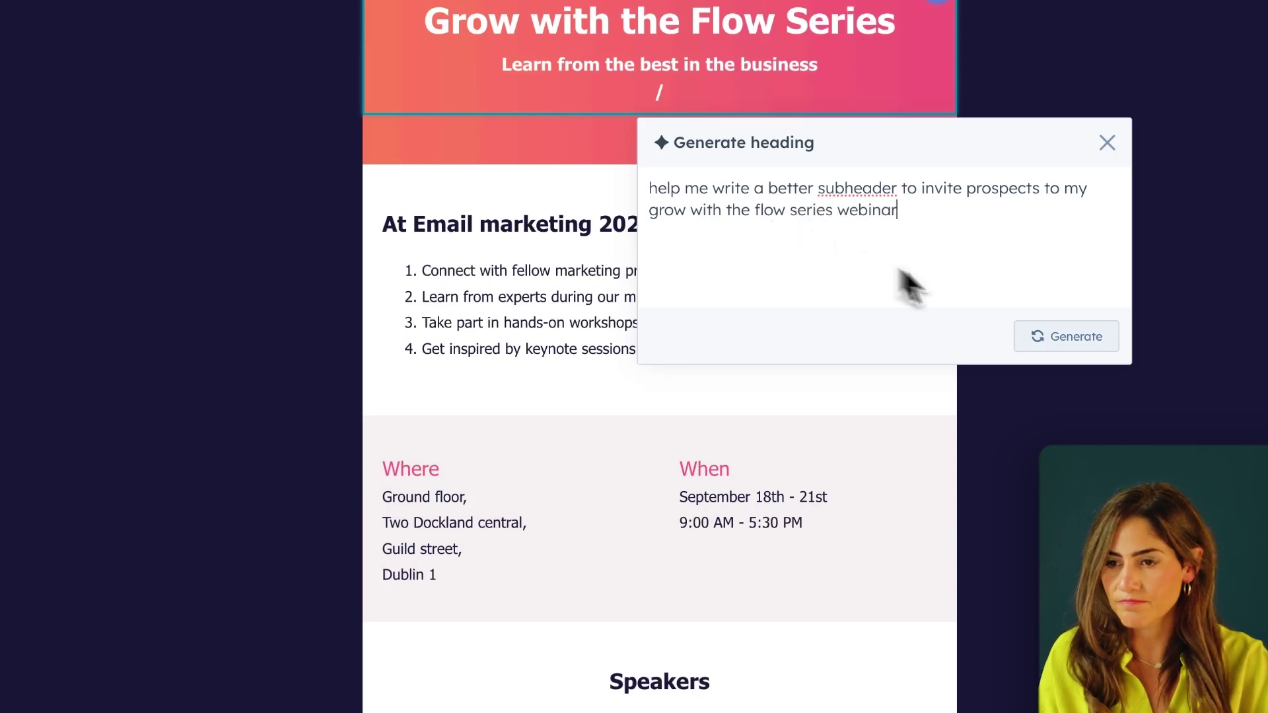
left_click(1064, 338)
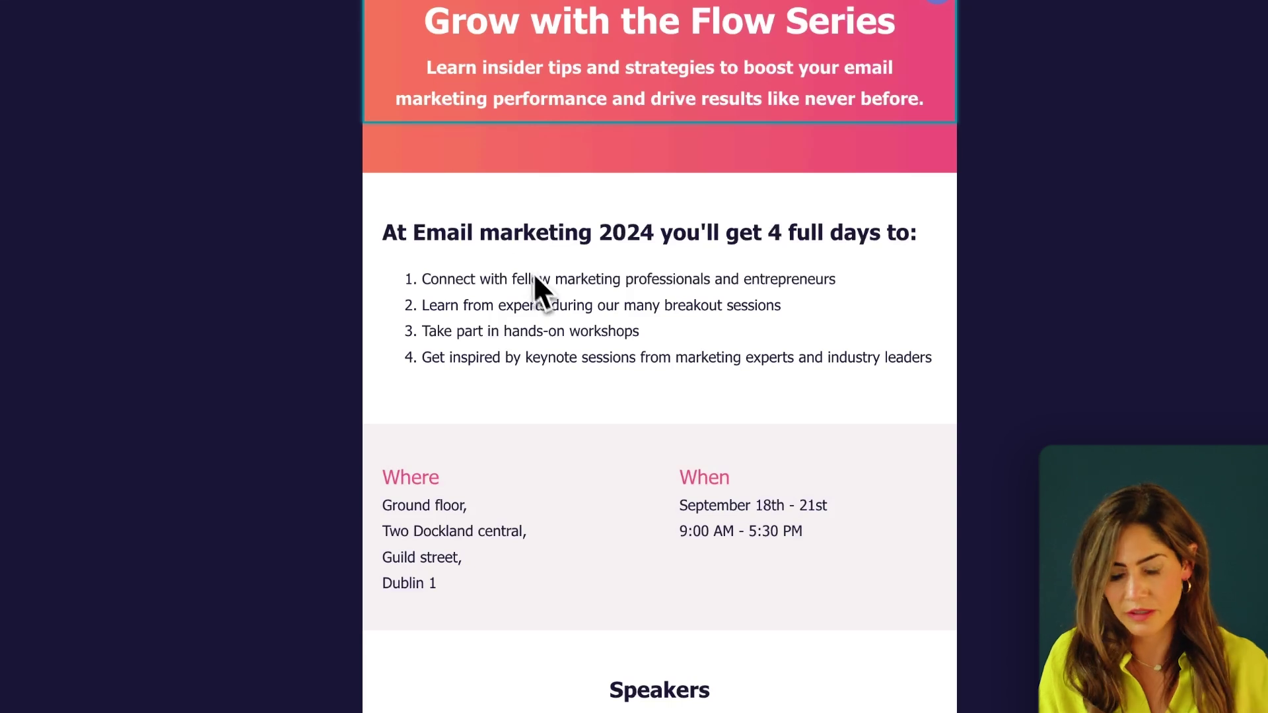
left_click(540, 284)
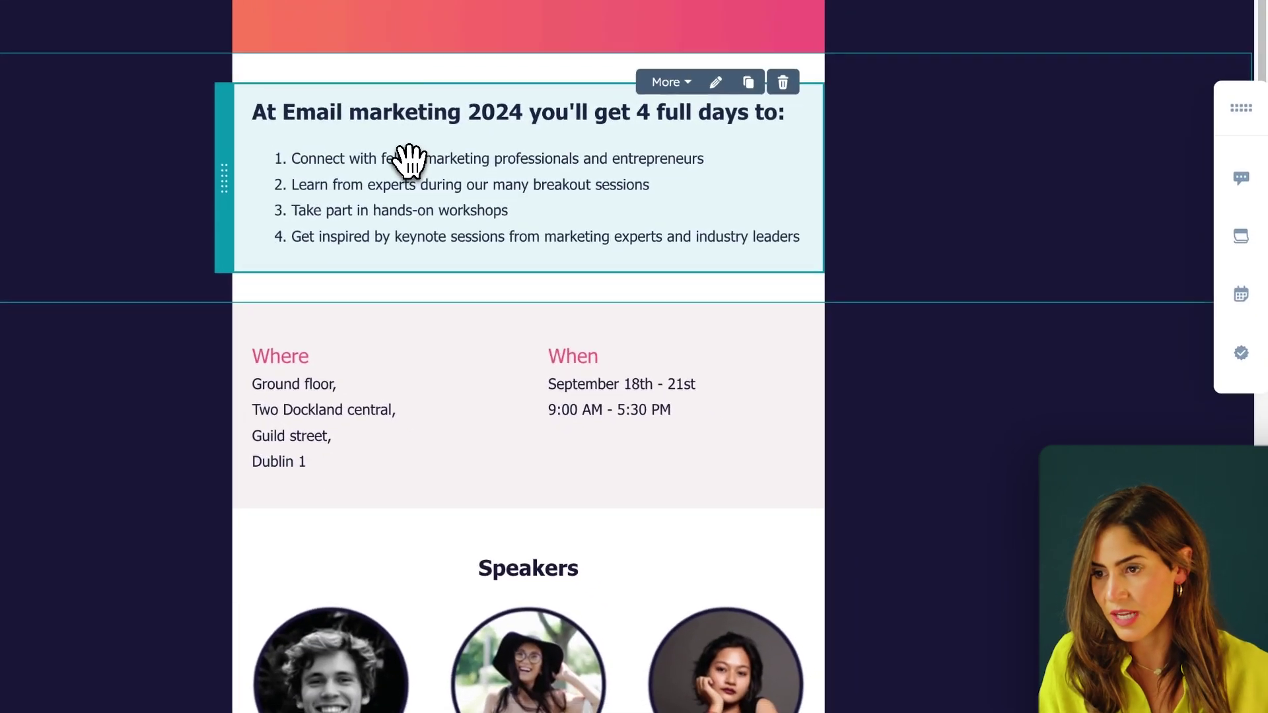
Delete the old heading and numbered list, then prompt AI for a Grow with the Flow webinar invitation paragraph.
key("ctrl+a")
key("BackSpace")
type("/")
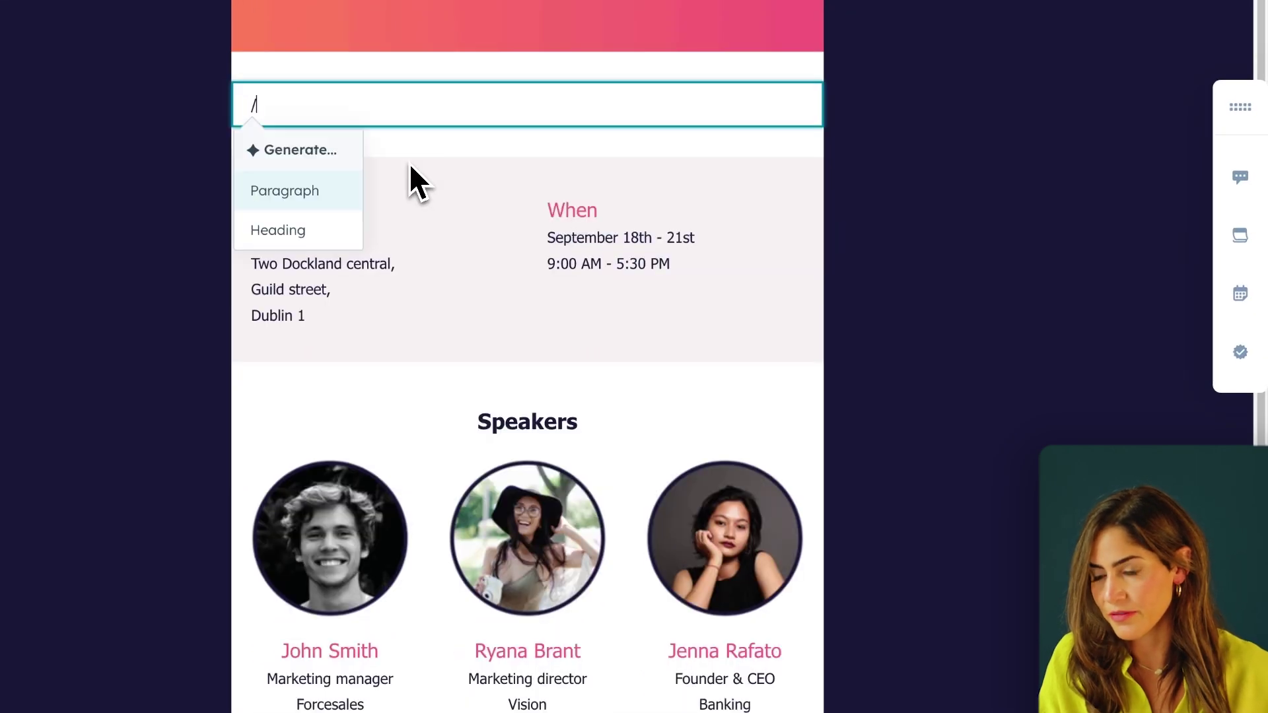
left_click(340, 190)
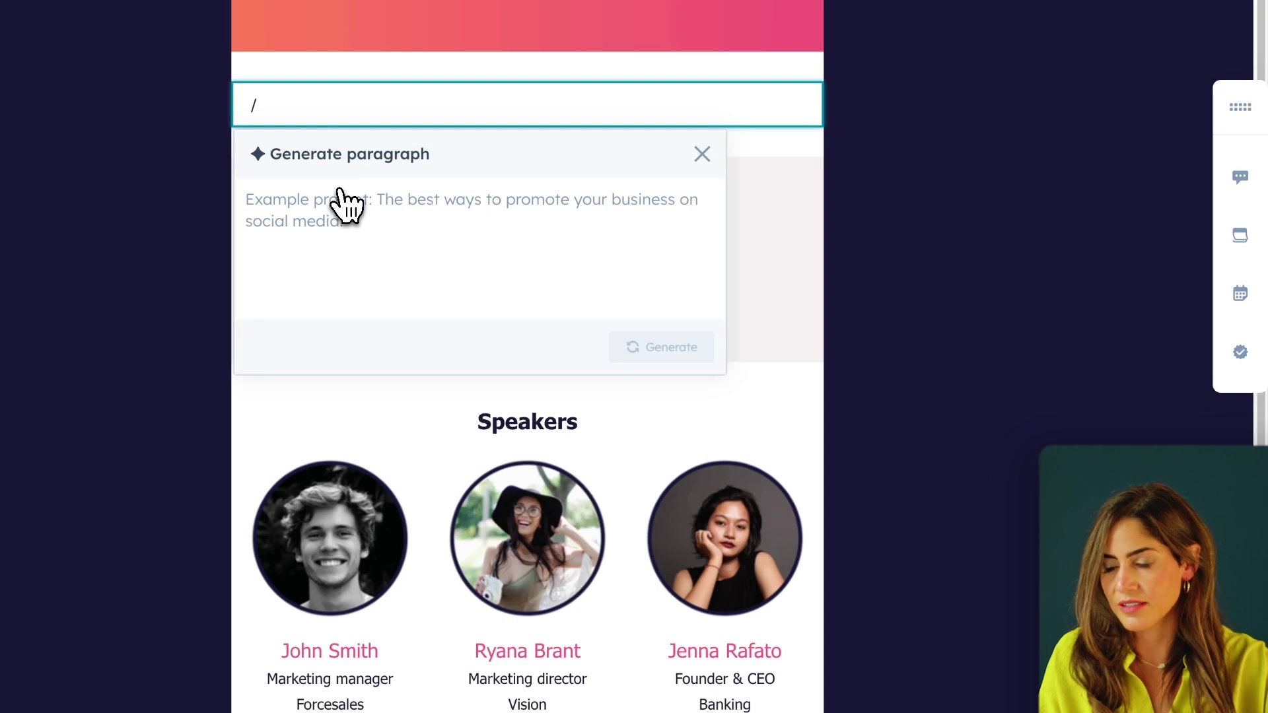
type("help me")
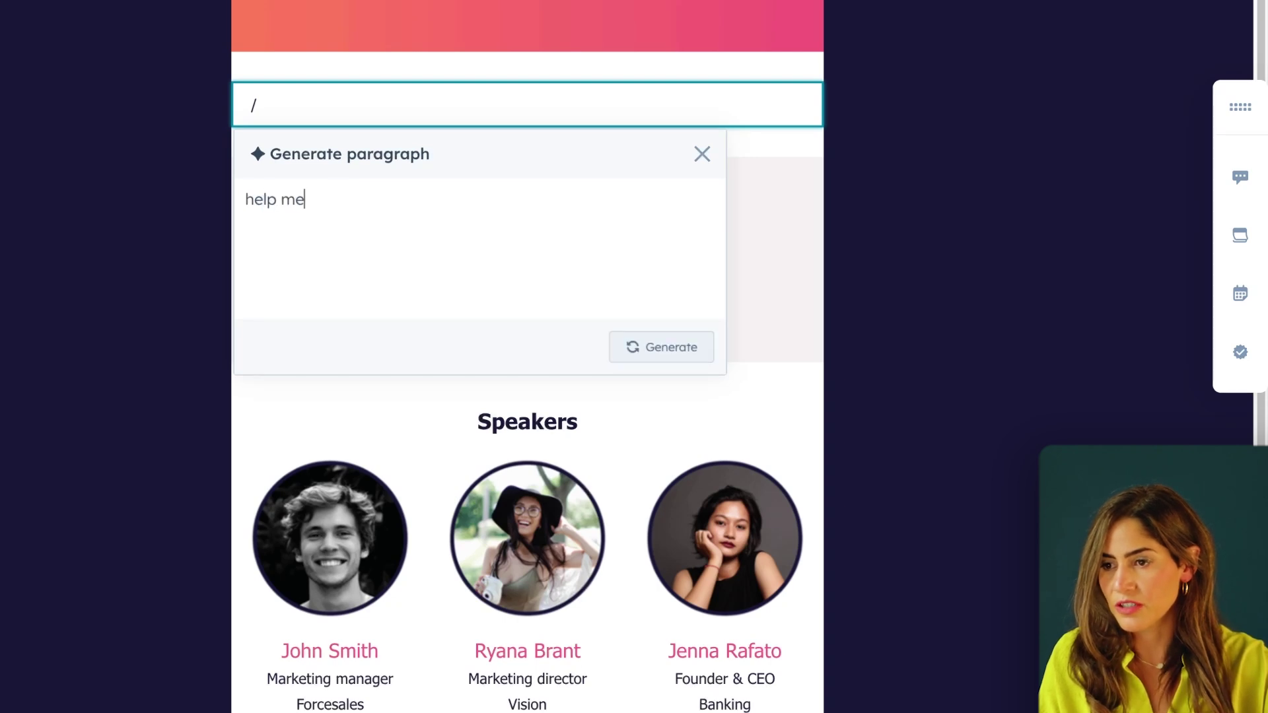
type(" generate an en")
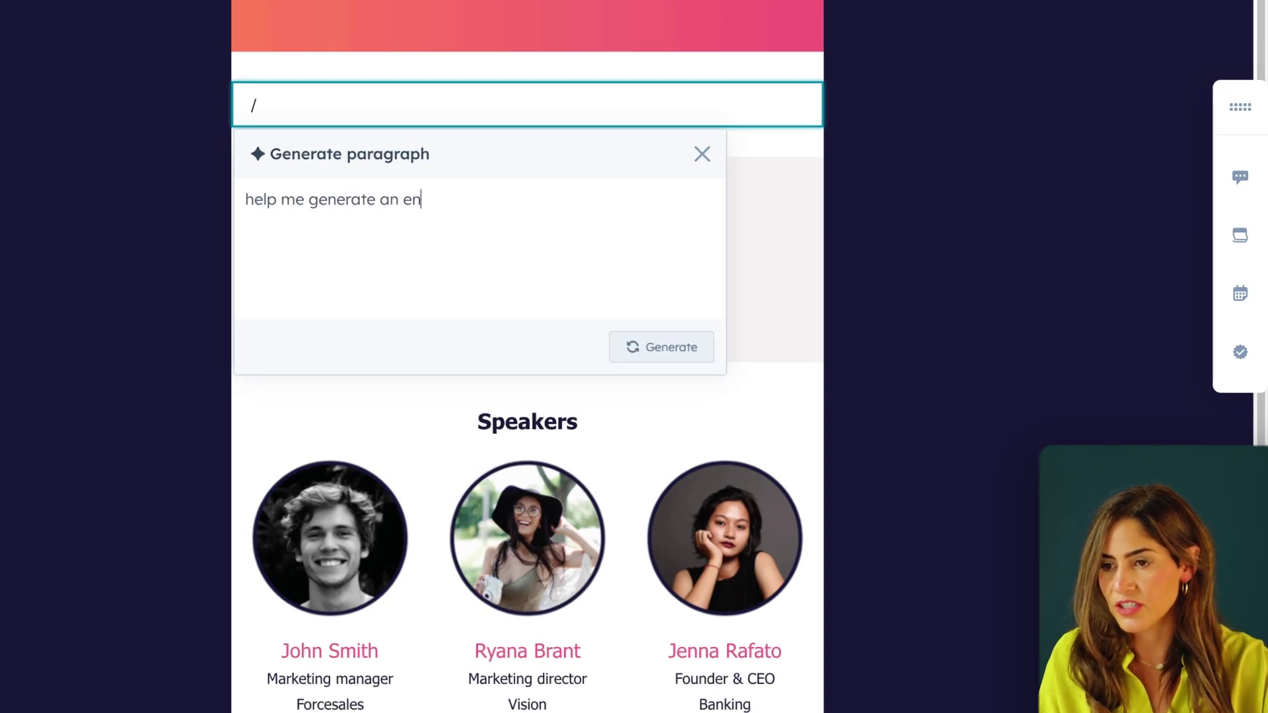
type("gaging ")
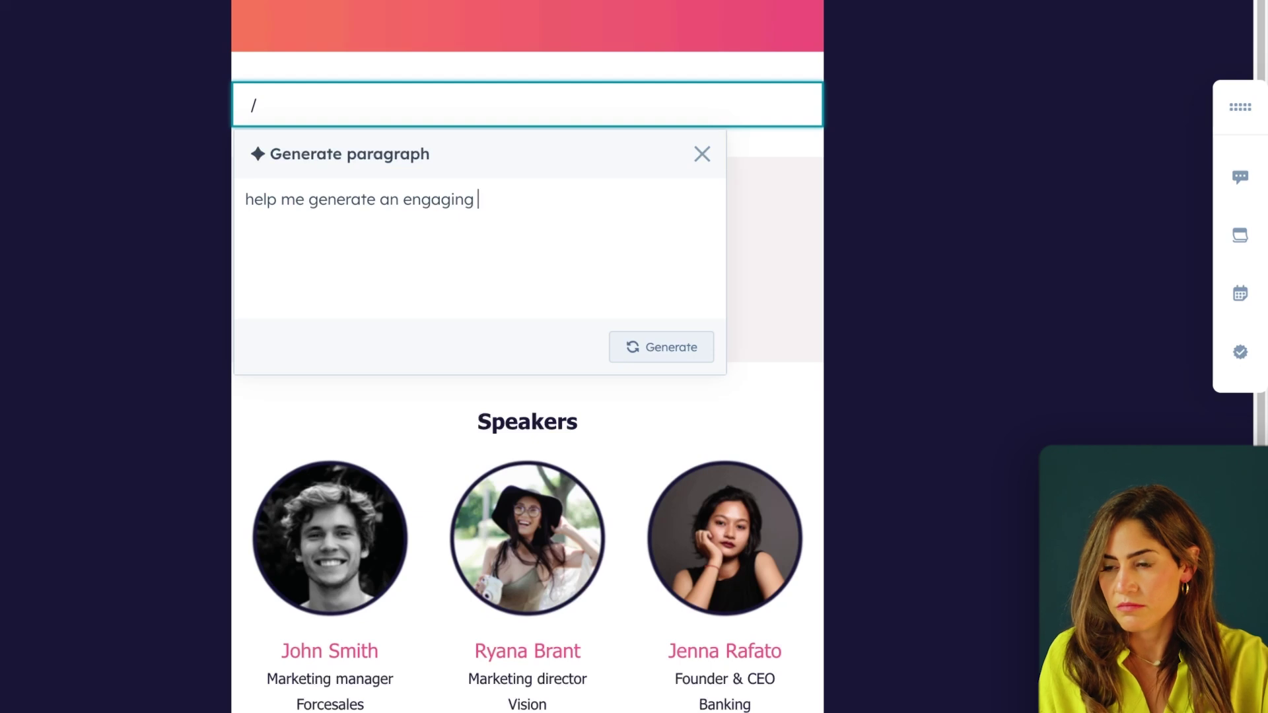
type("invita")
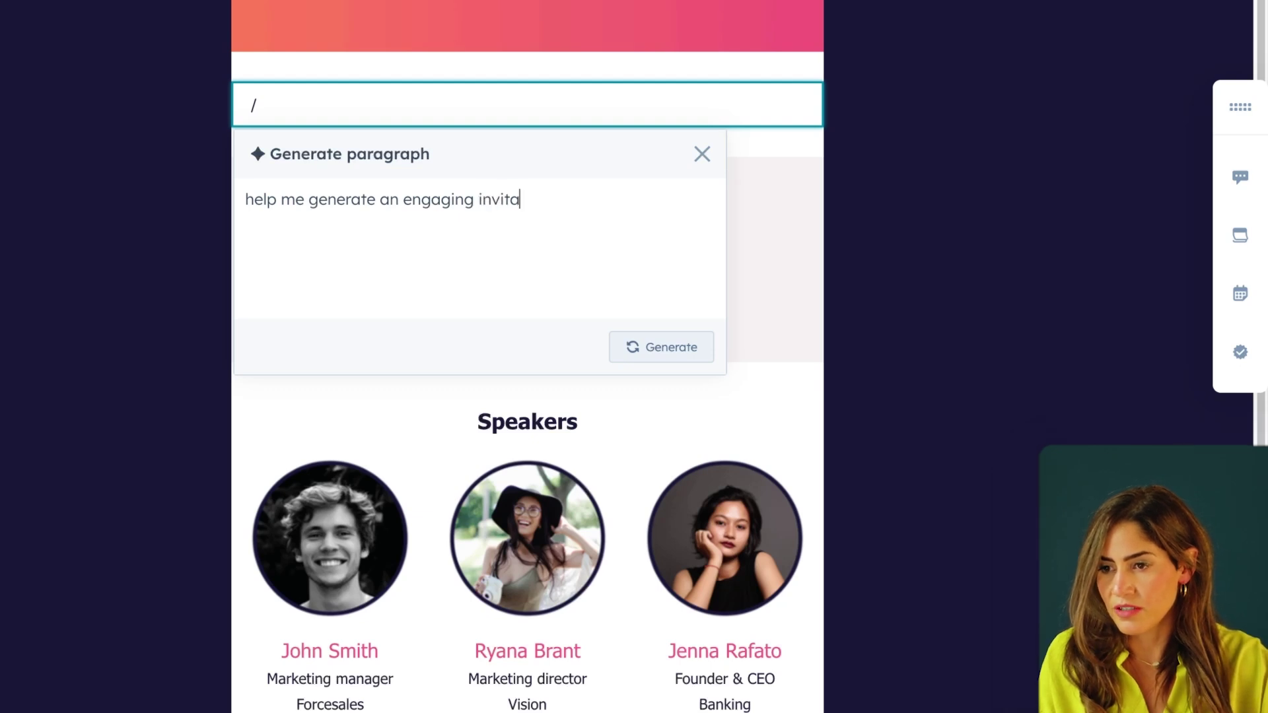
type("tion")
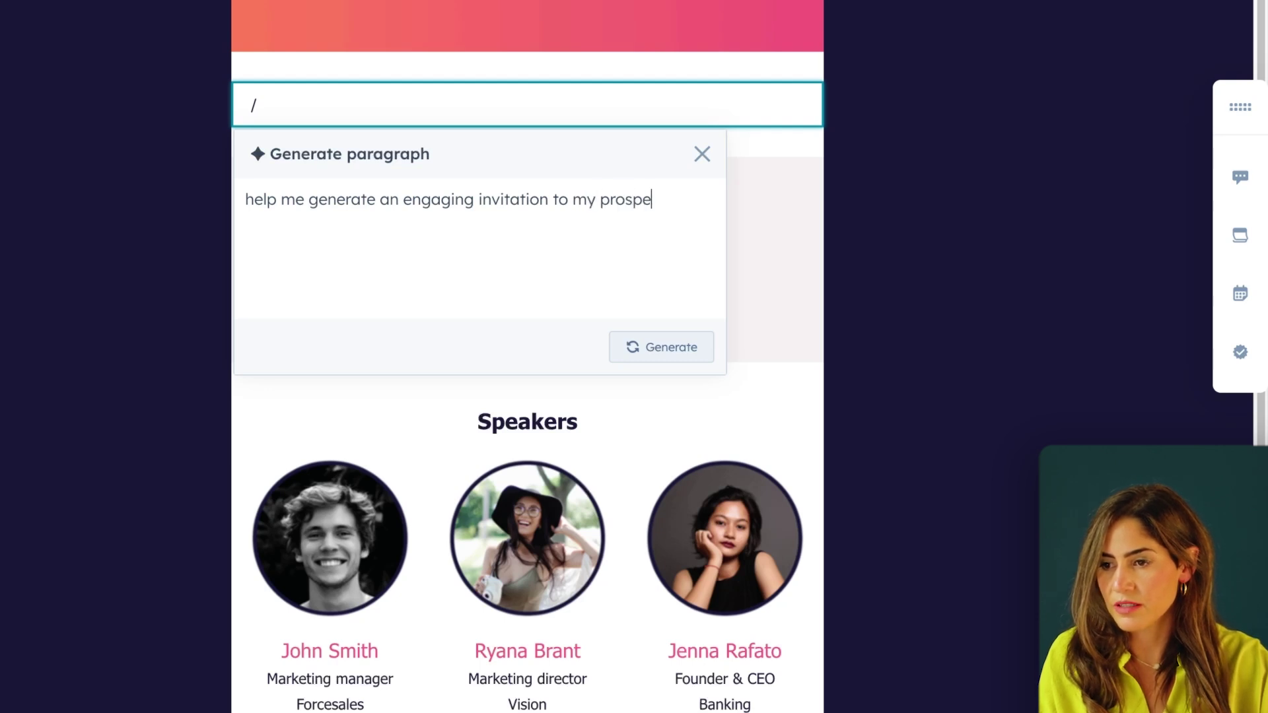
type("to my prospects for attend")
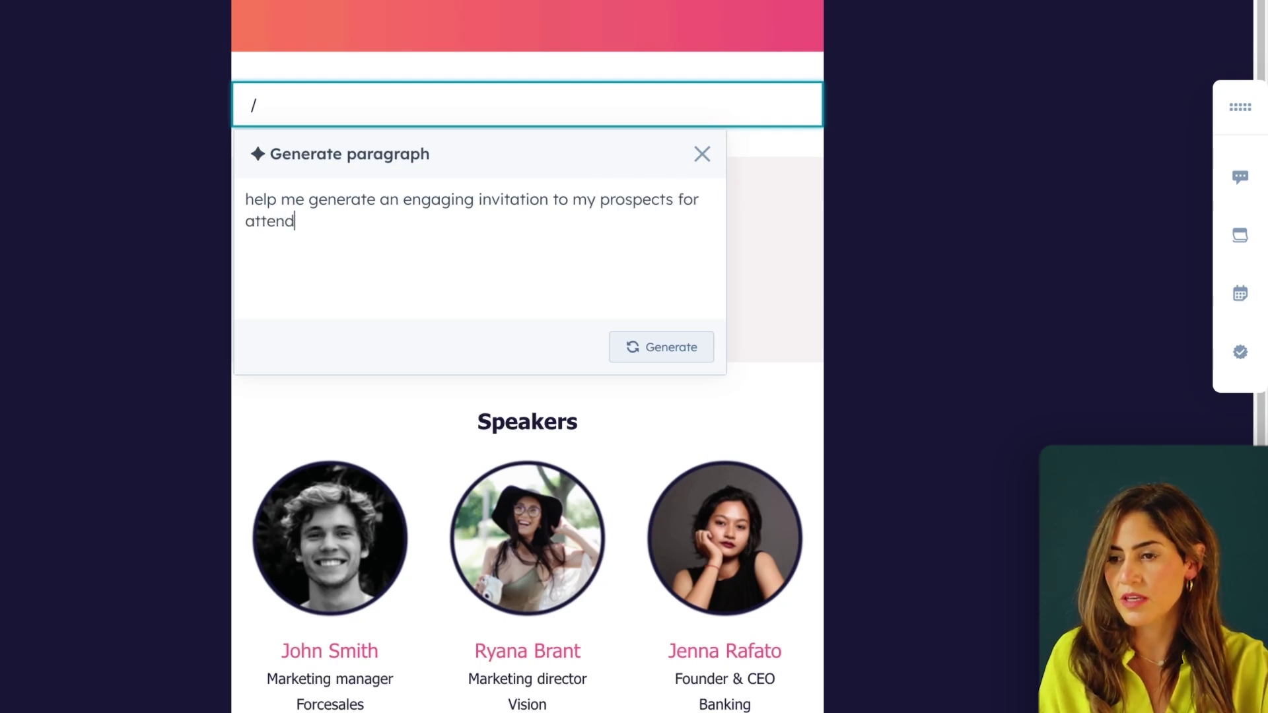
type("ance to the grow")
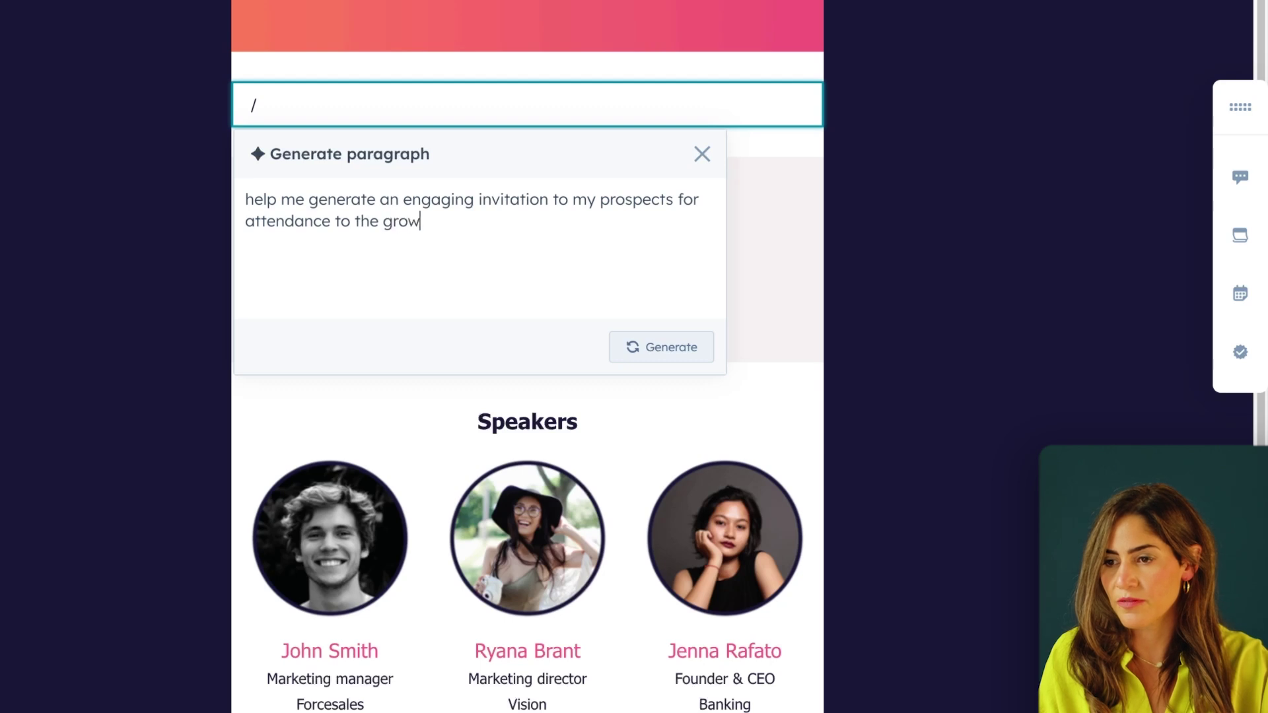
type(" with the fl")
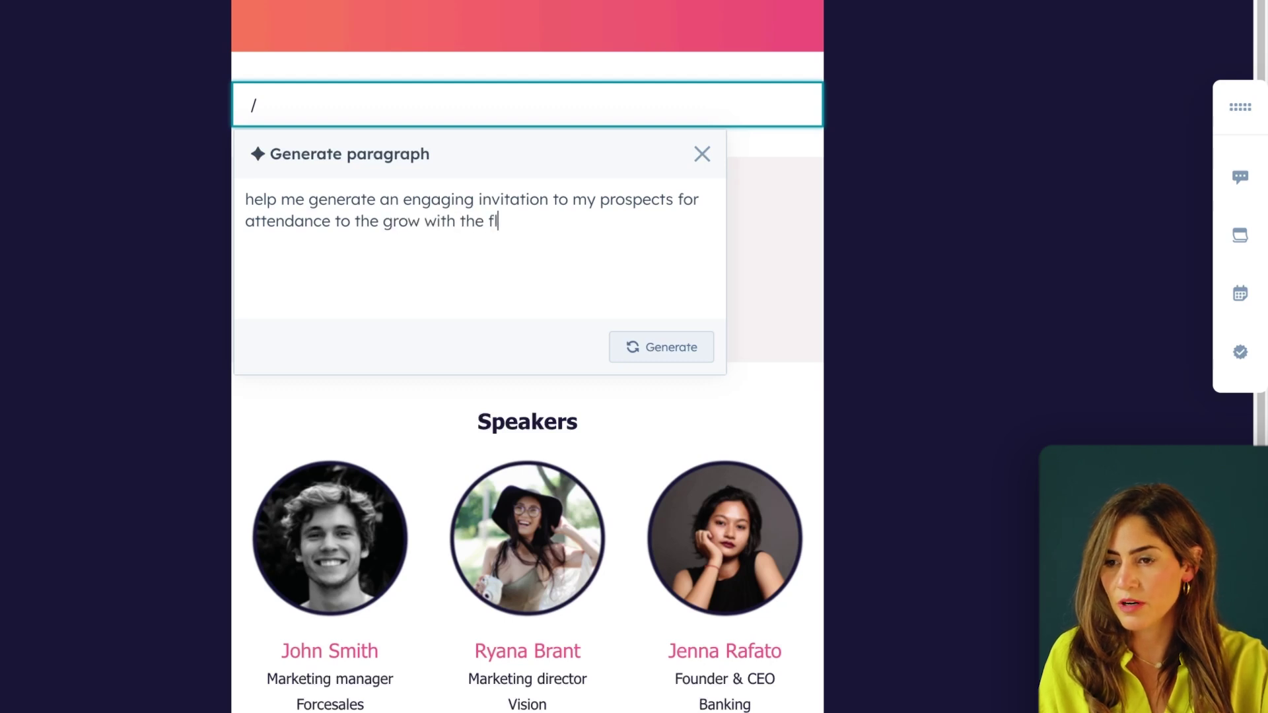
type("ow webinar")
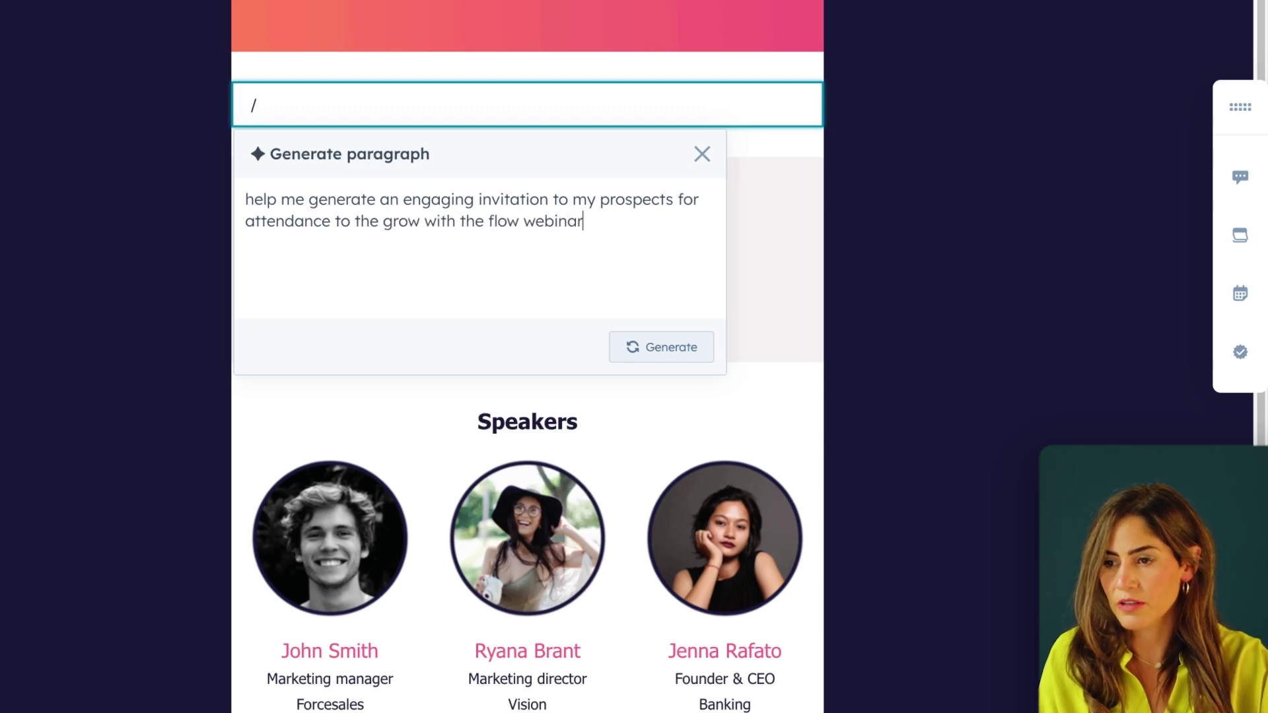
type(" where they'll lea")
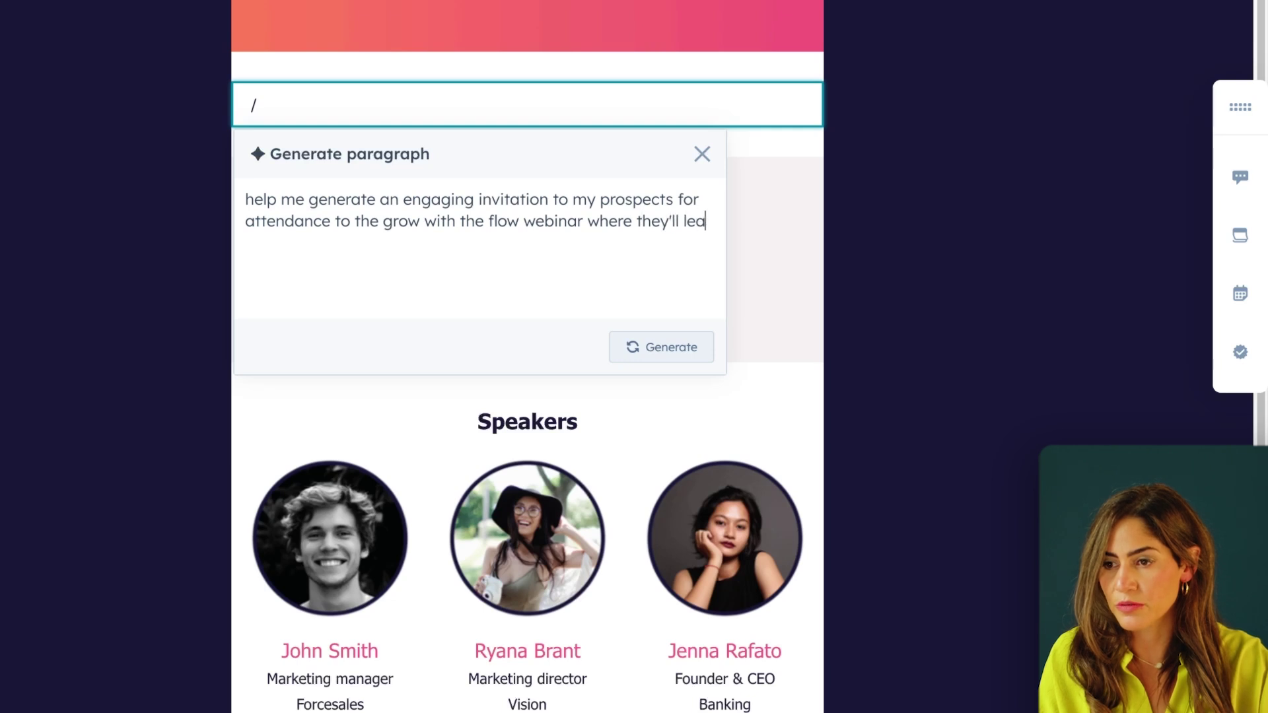
type("rn how to use w")
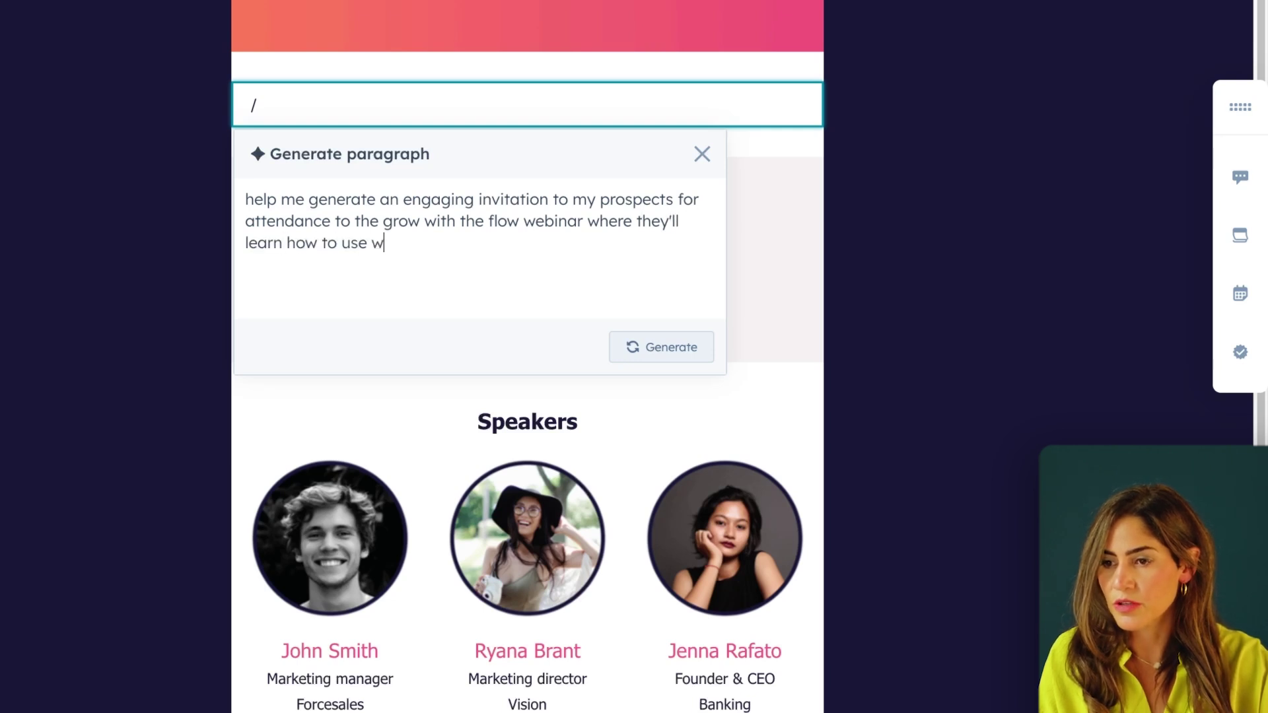
type("orkflows to ")
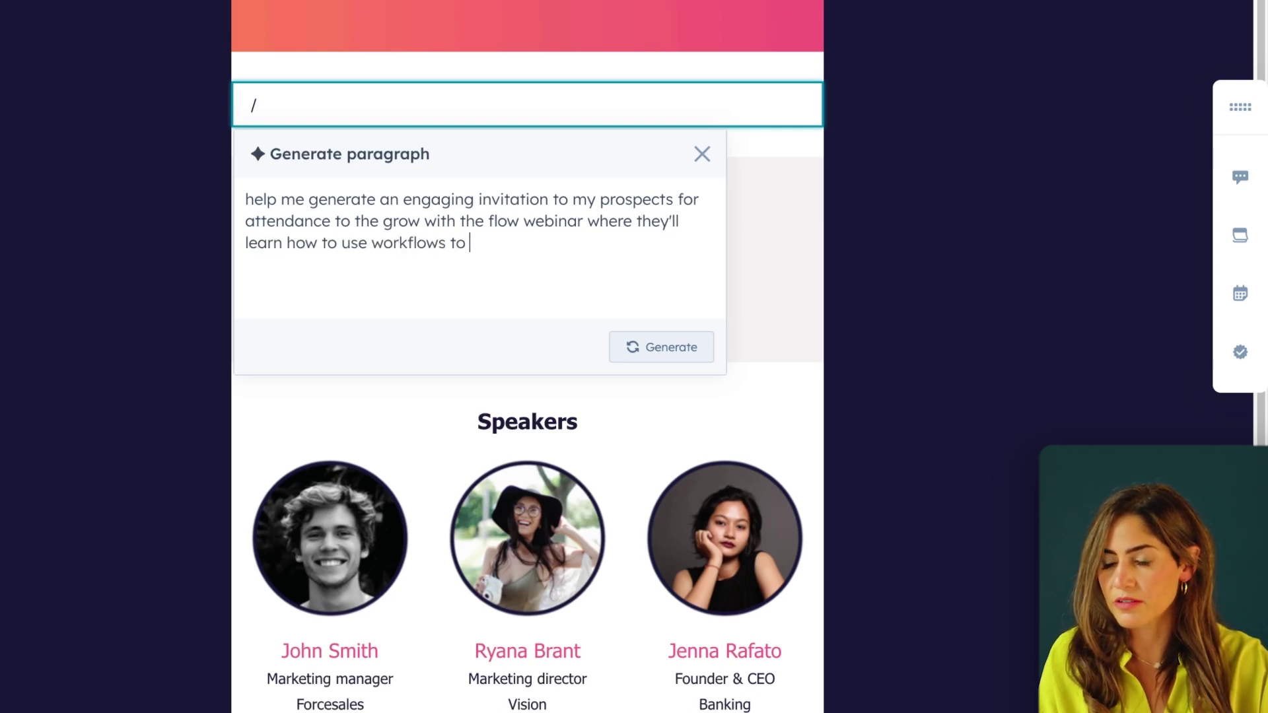
type("automate their s")
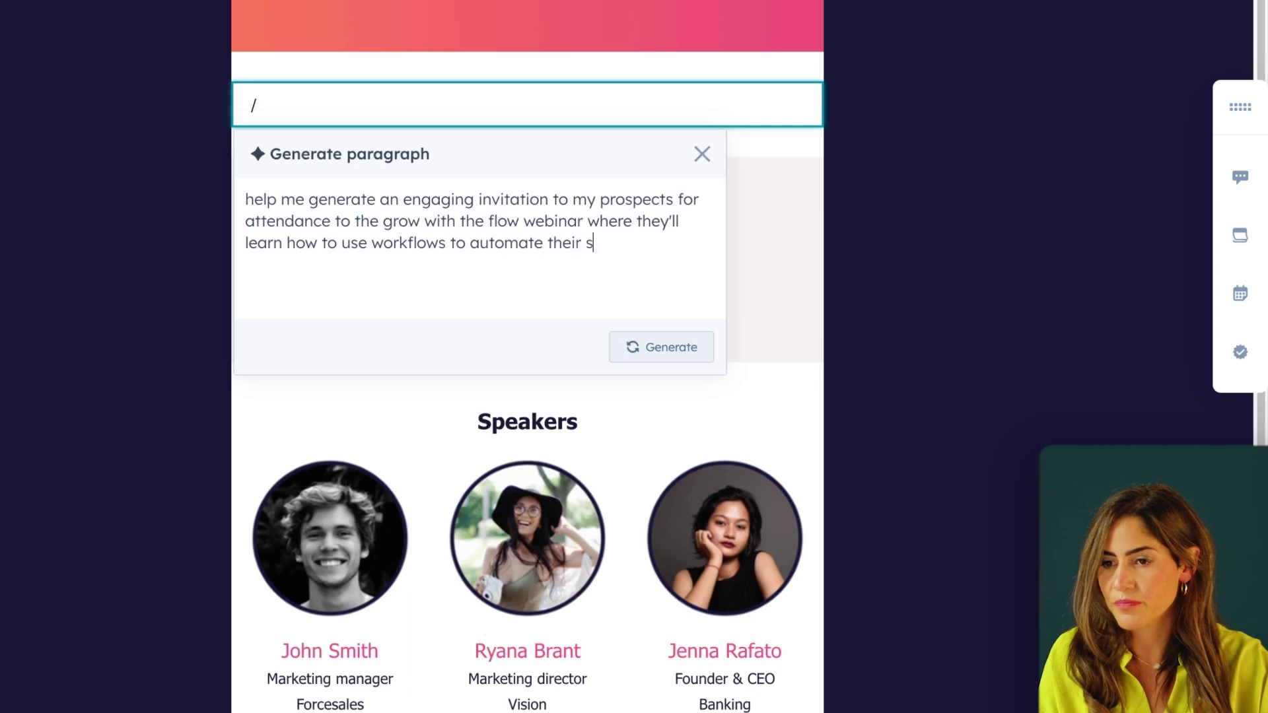
type("ales process")
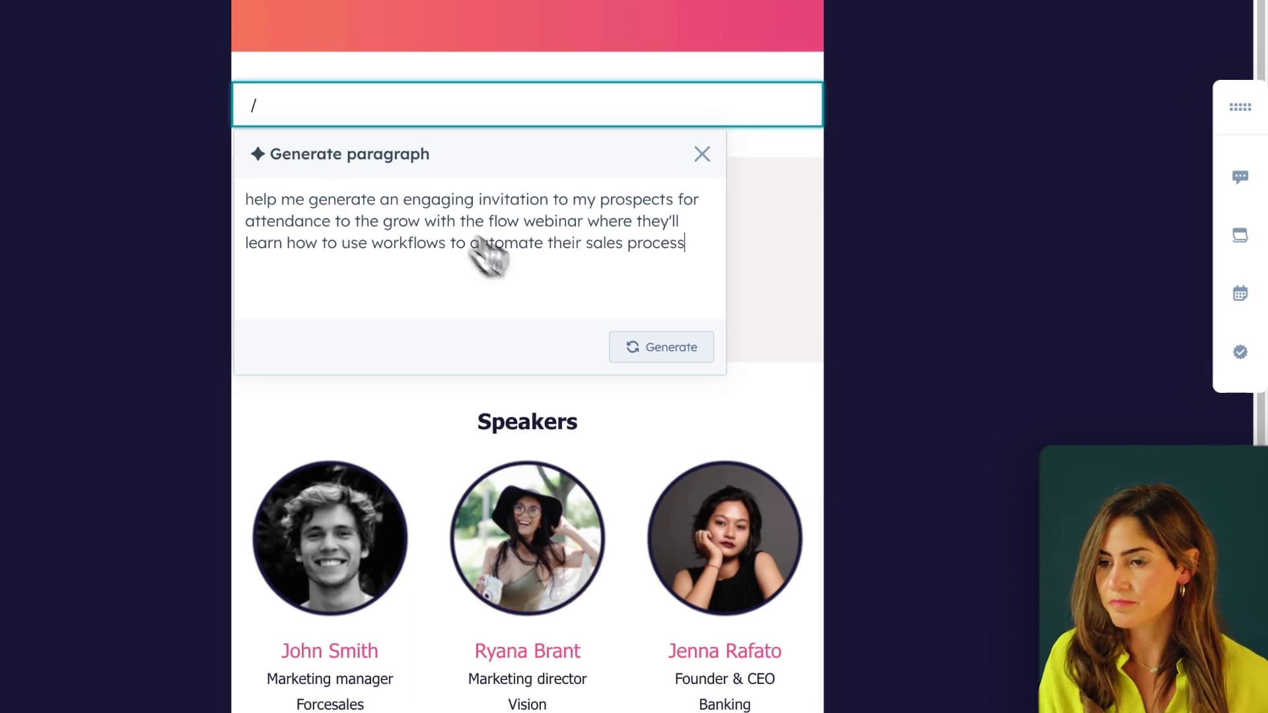
left_click(668, 357)
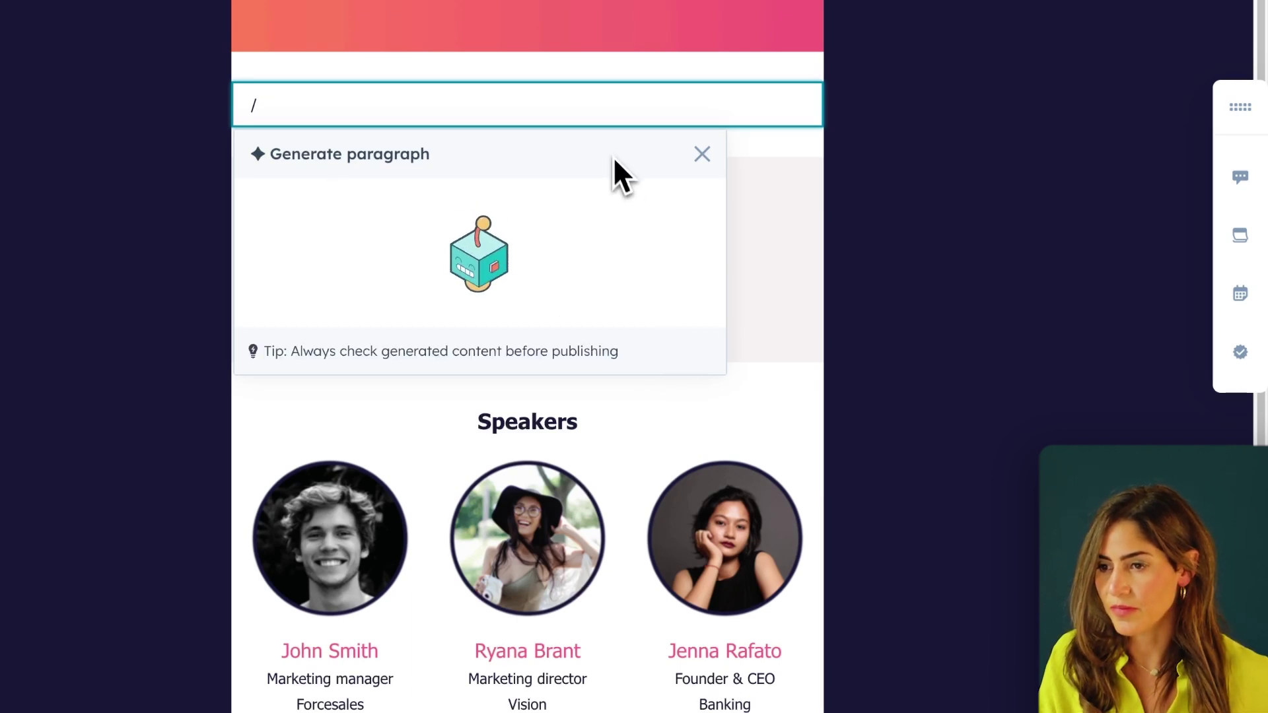
Insert the AI invitation and remove its 'Dear [Prospect],' greeting and 'Best regards' sign-off.
left_click(680, 347)
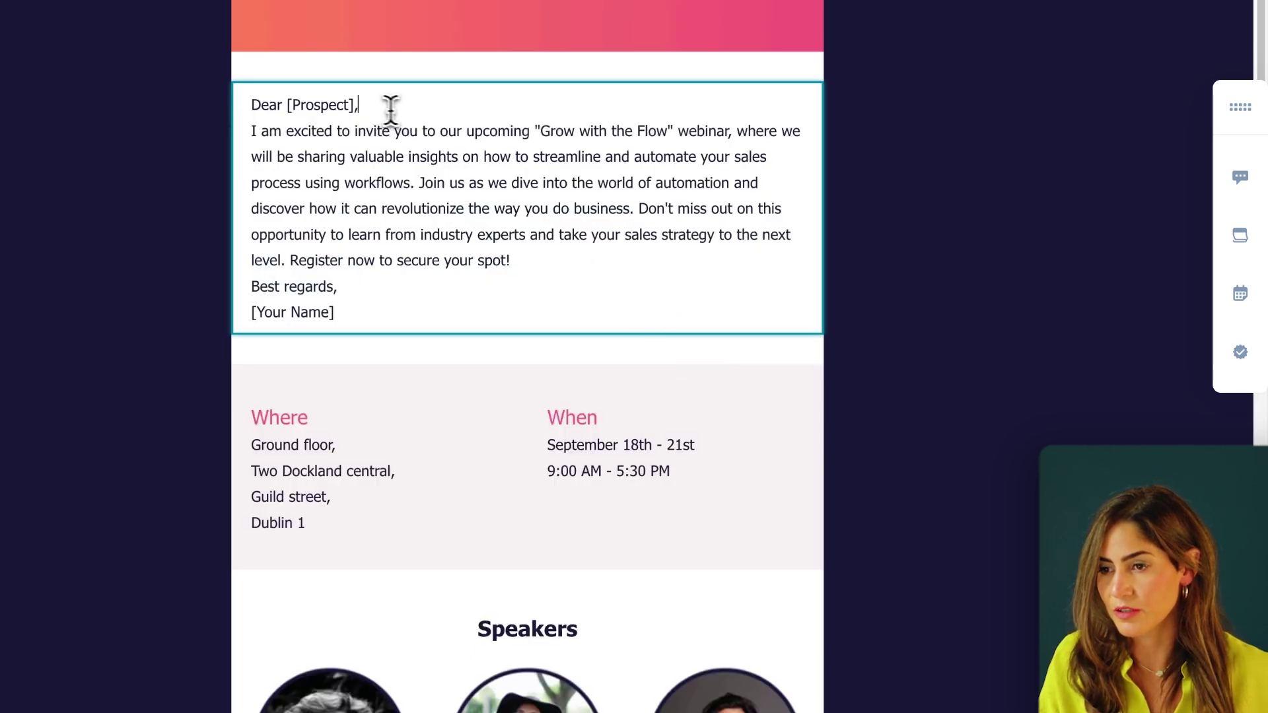
left_click_drag(390, 105, 248, 105)
key("BackSpace")
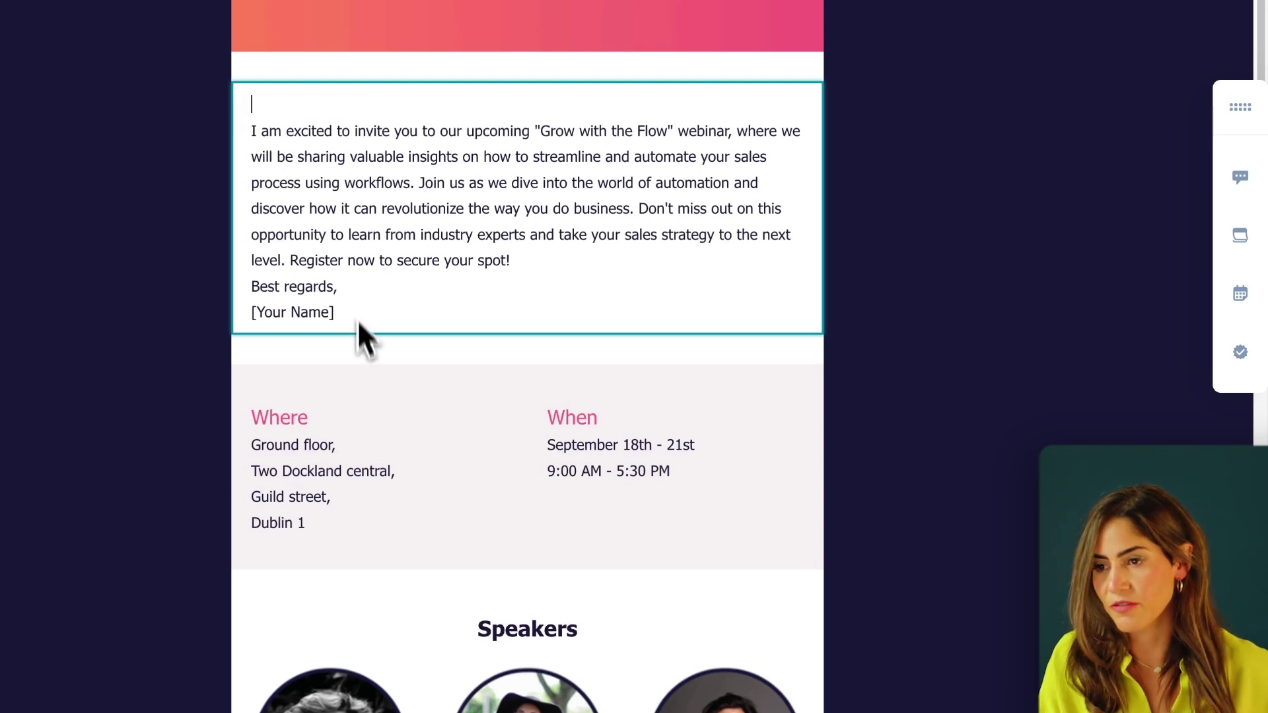
left_click_drag(354, 314, 249, 285)
key("BackSpace")
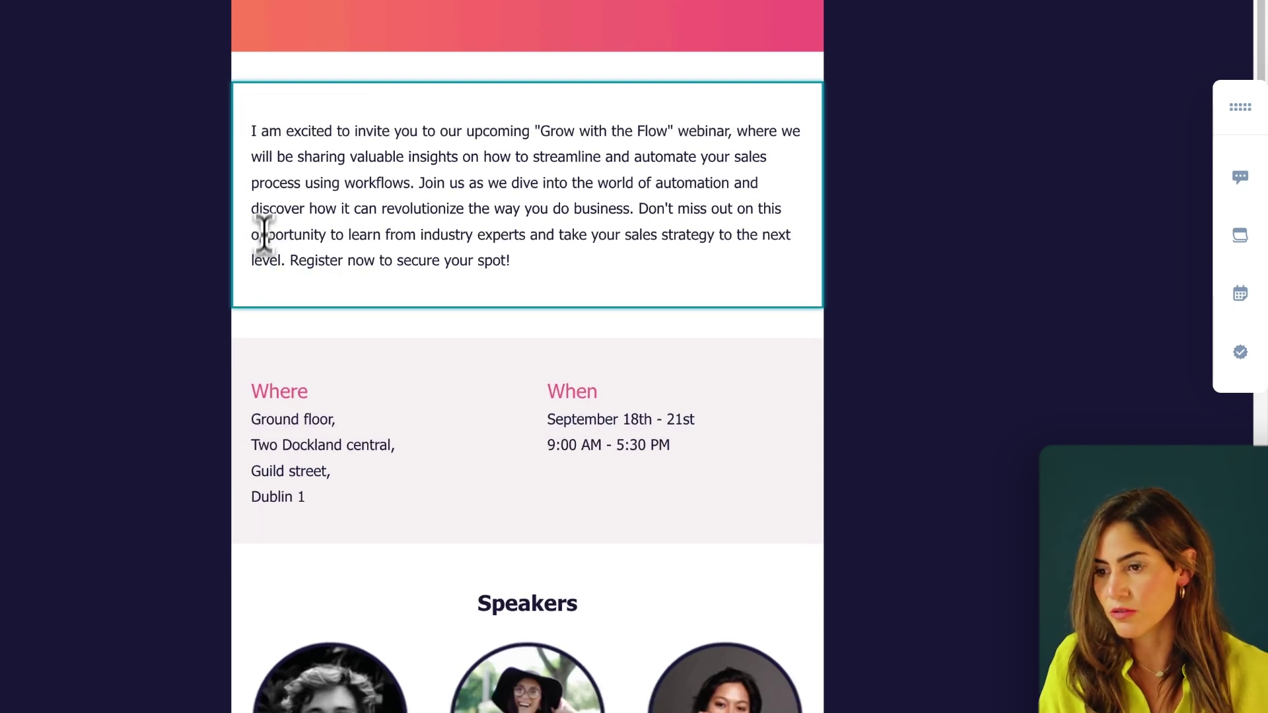
Rewrite the invitation paragraph in a Friendly tone and insert the new version.
left_click_drag(252, 131, 509, 259)
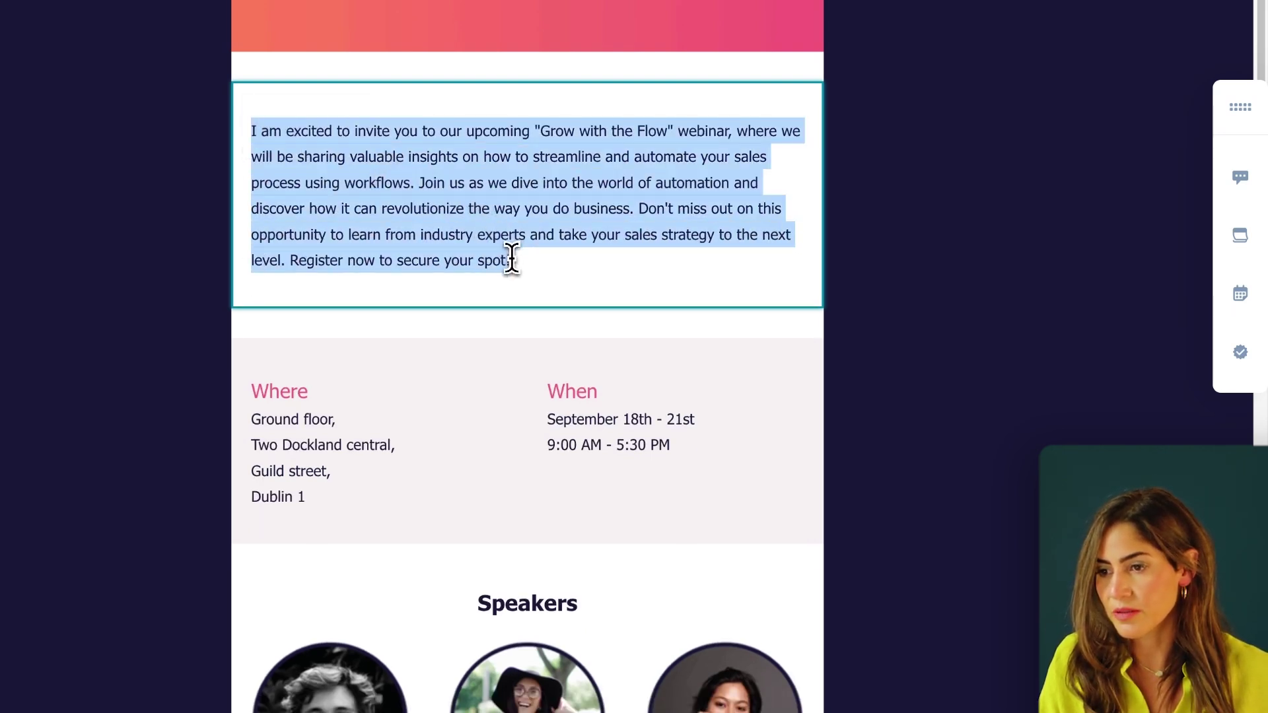
left_click(534, 267)
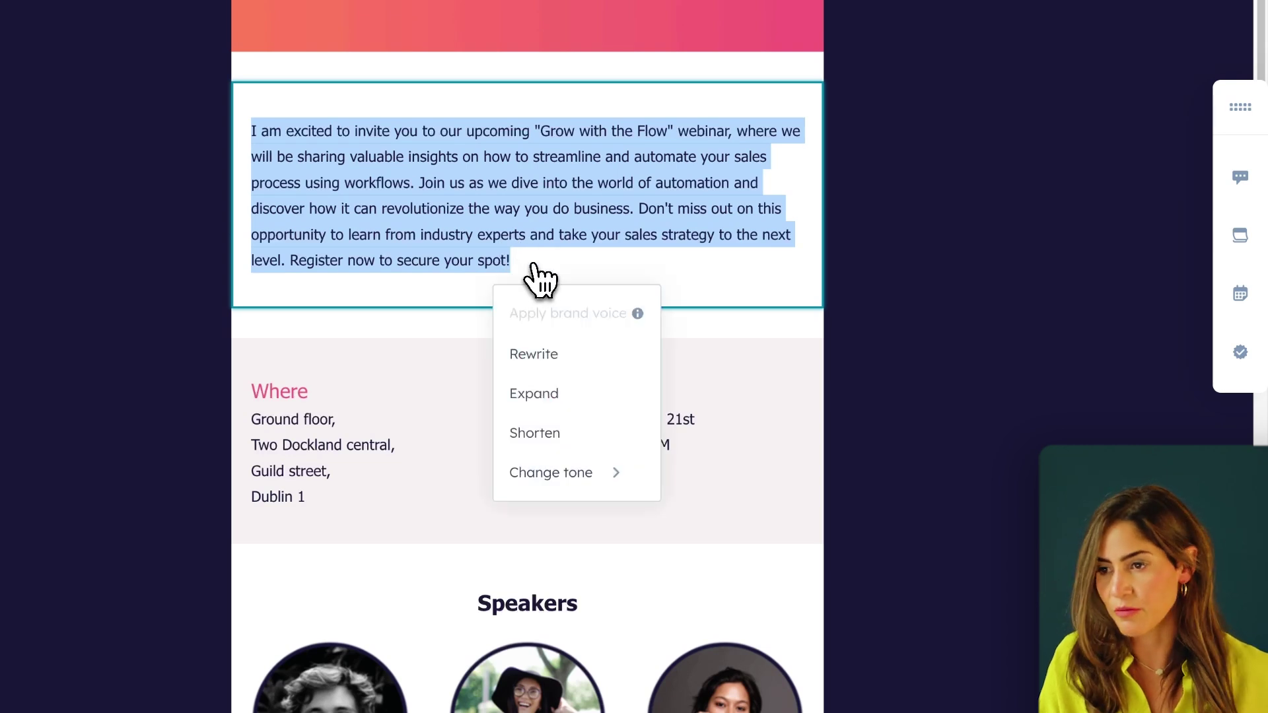
mouse_move(558, 472)
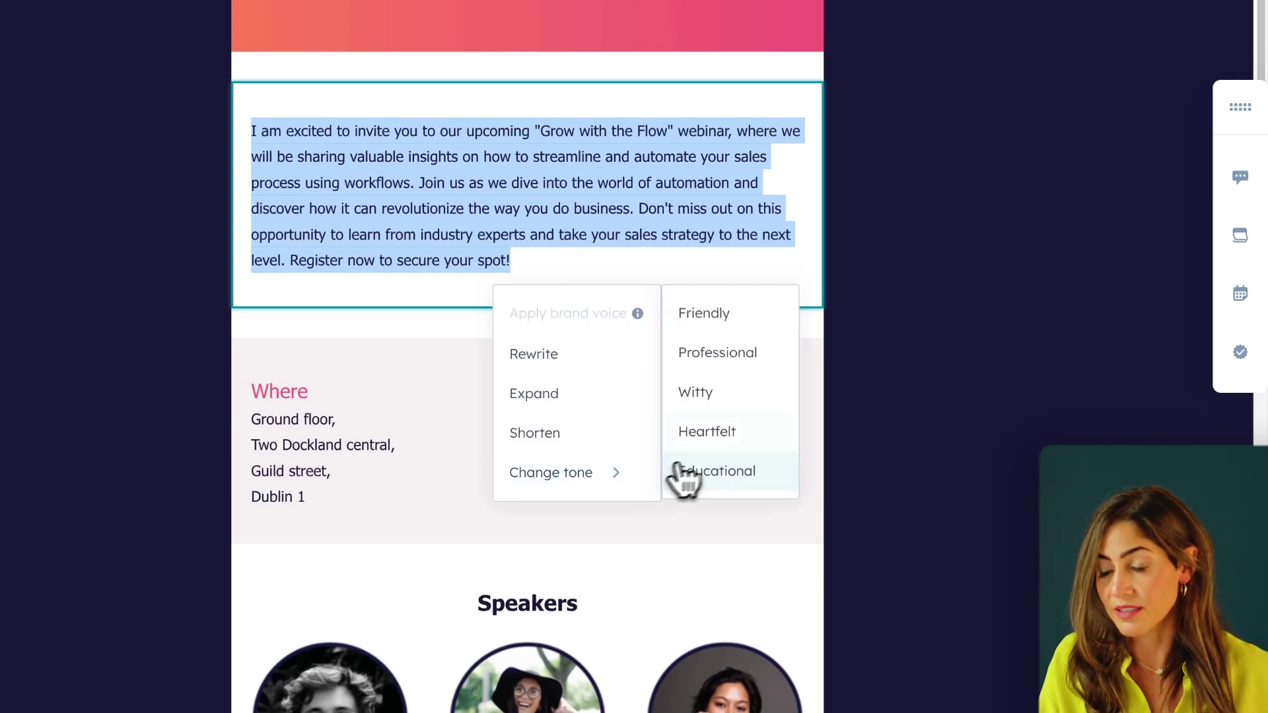
left_click(723, 316)
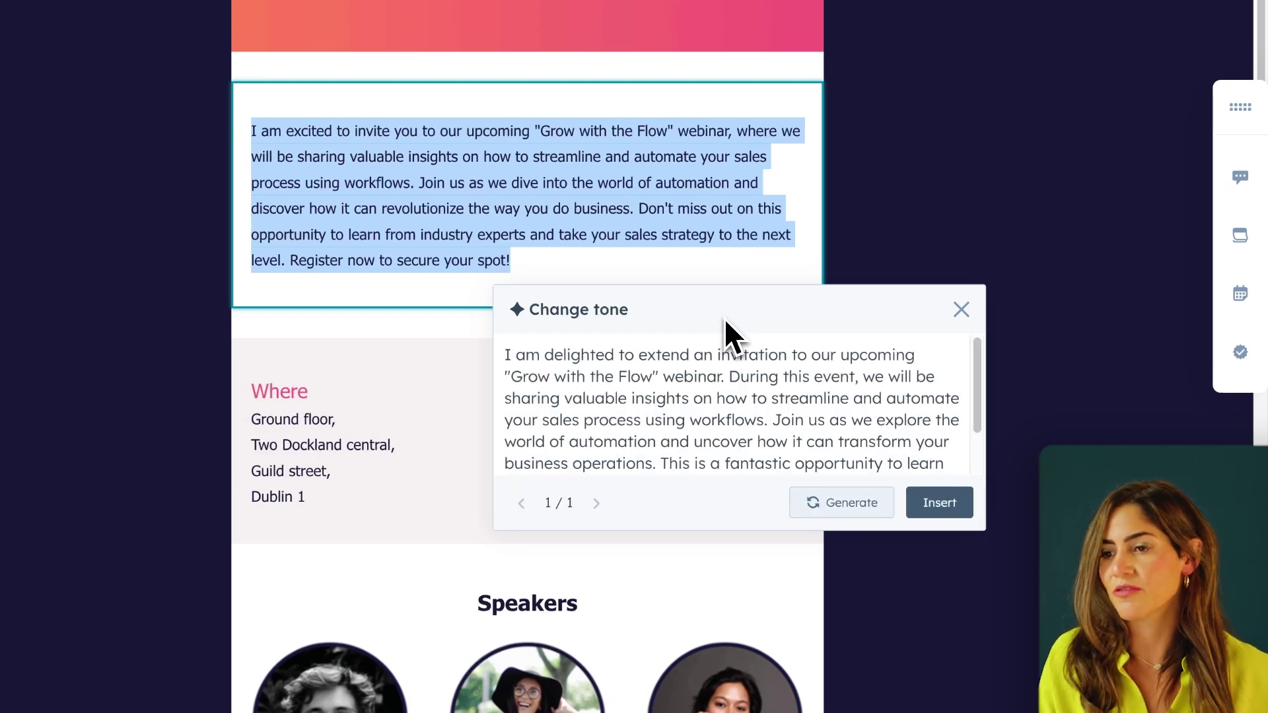
left_click(924, 505)
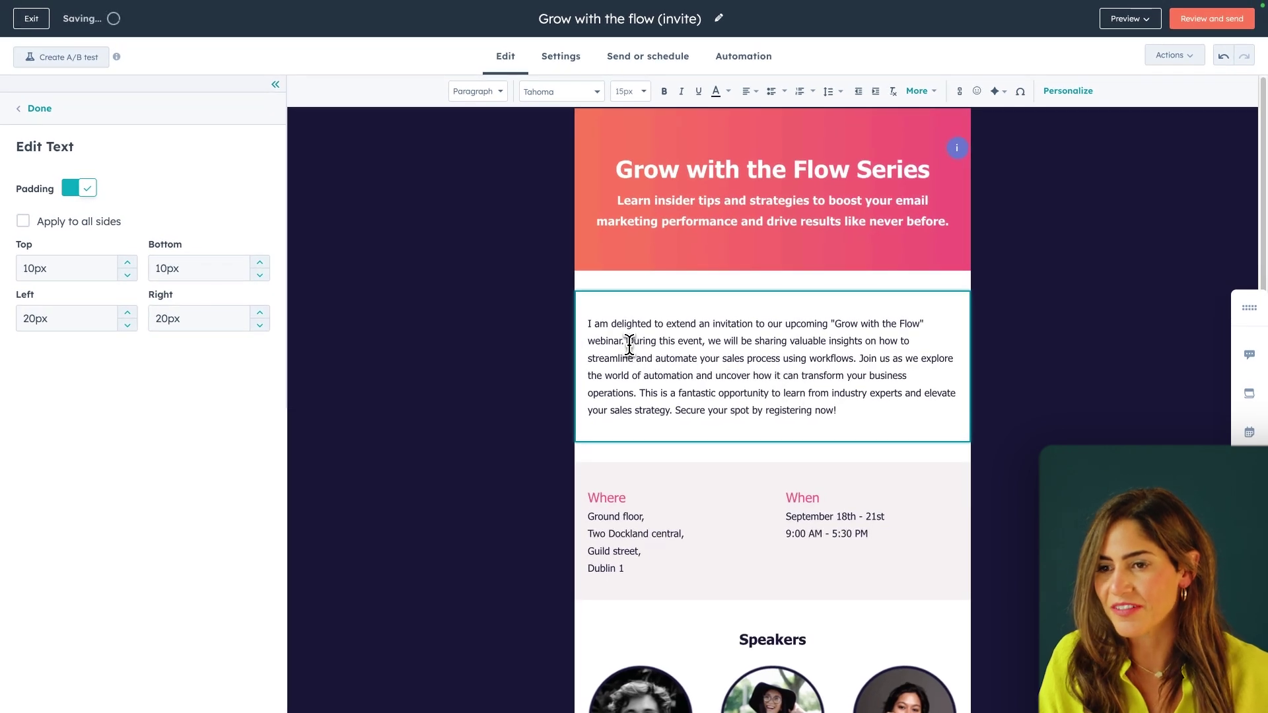
left_click(626, 341)
Break the invitation into separate lines, one sentence each, with a blank line before 'Secure your spot'.
key("Return")
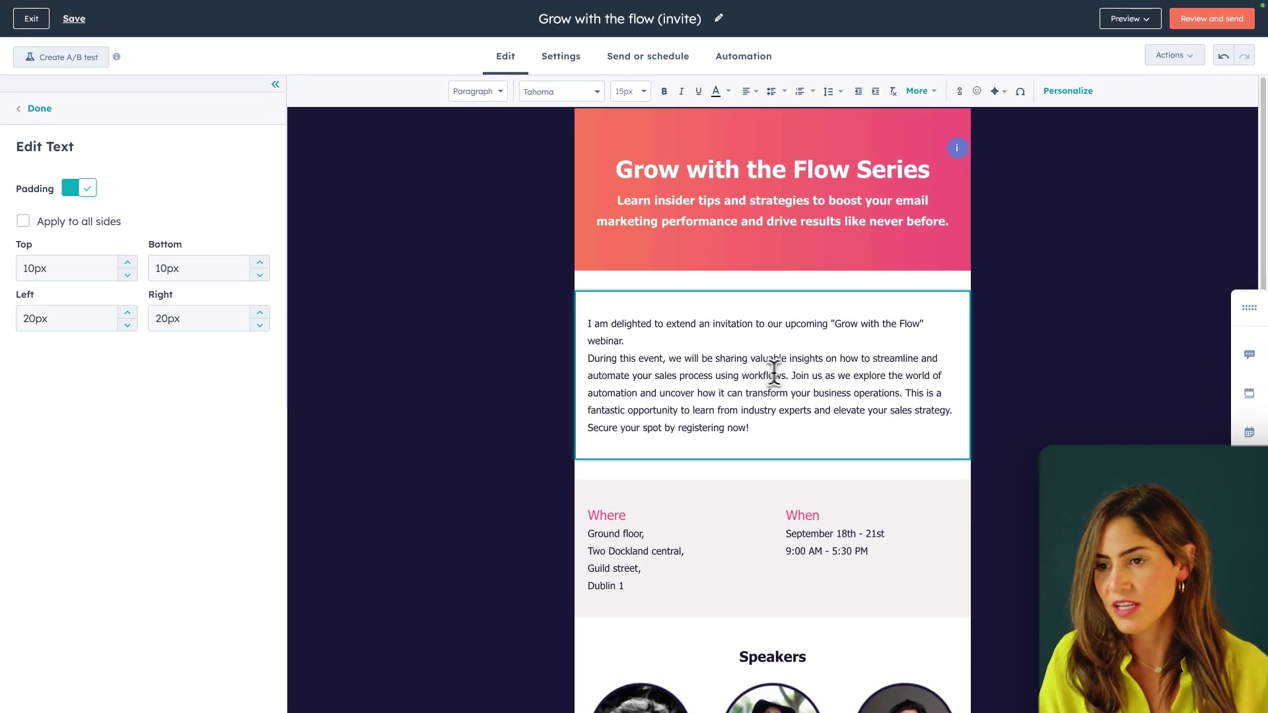
left_click(790, 376)
key("Return")
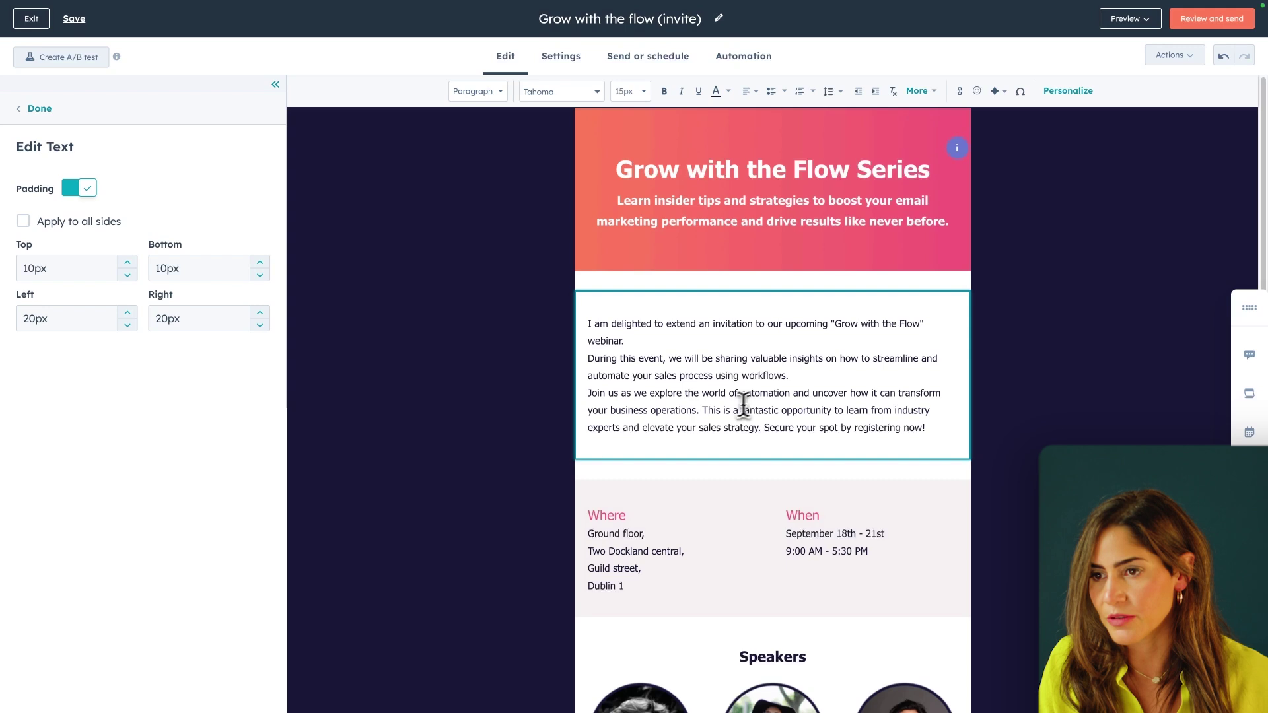
left_click(705, 410)
key("Return")
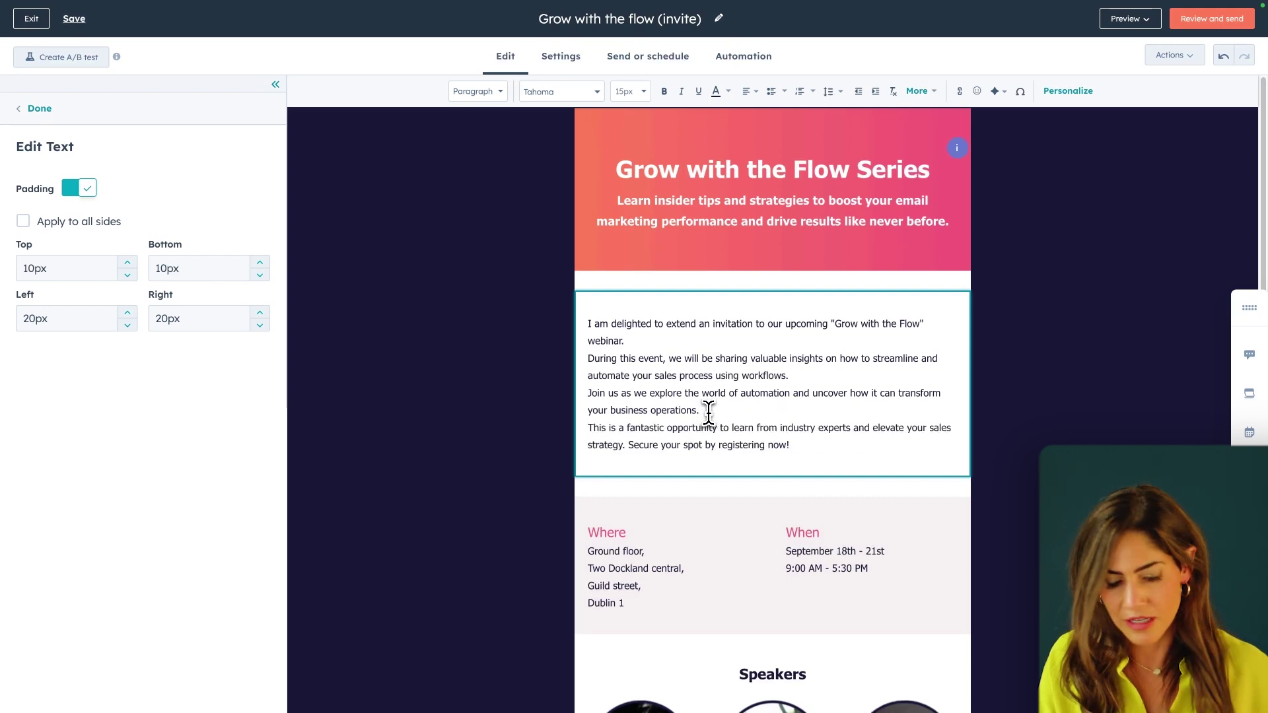
left_click(628, 447)
key("Return")
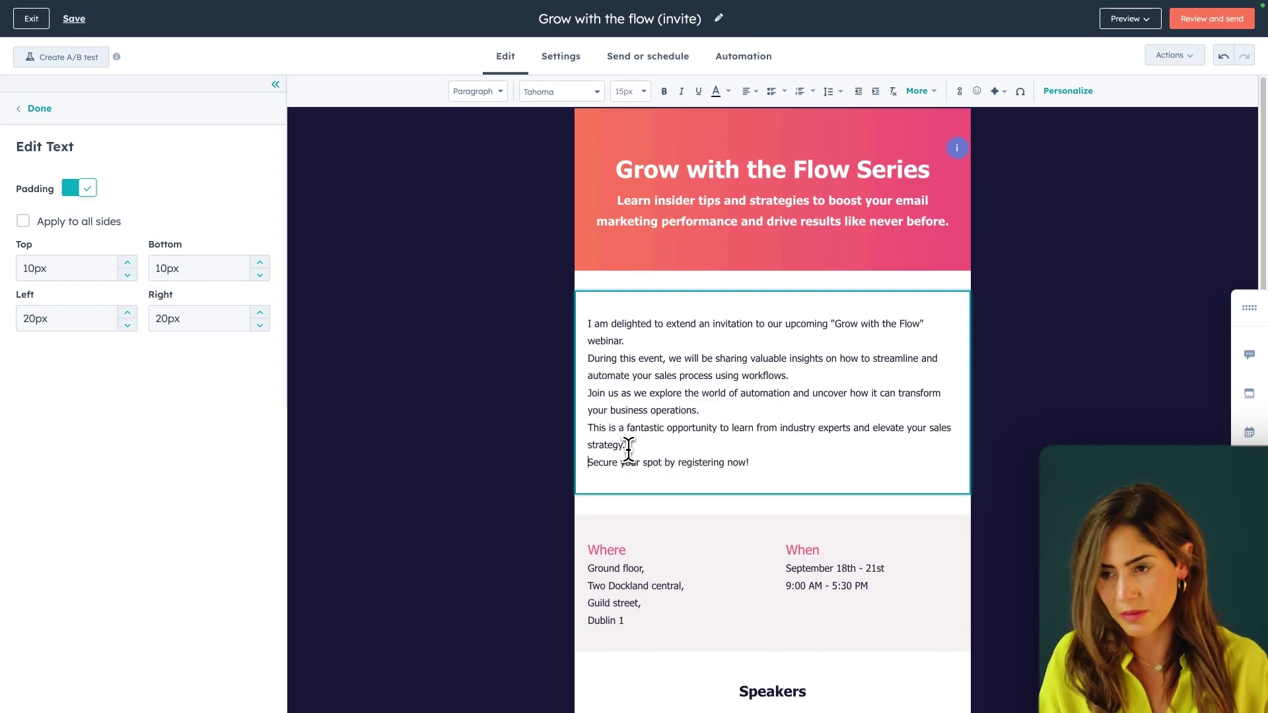
key("Return")
Format the three middle sentences as a bulleted list and finish editing the text block.
left_click_drag(628, 448, 581, 362)
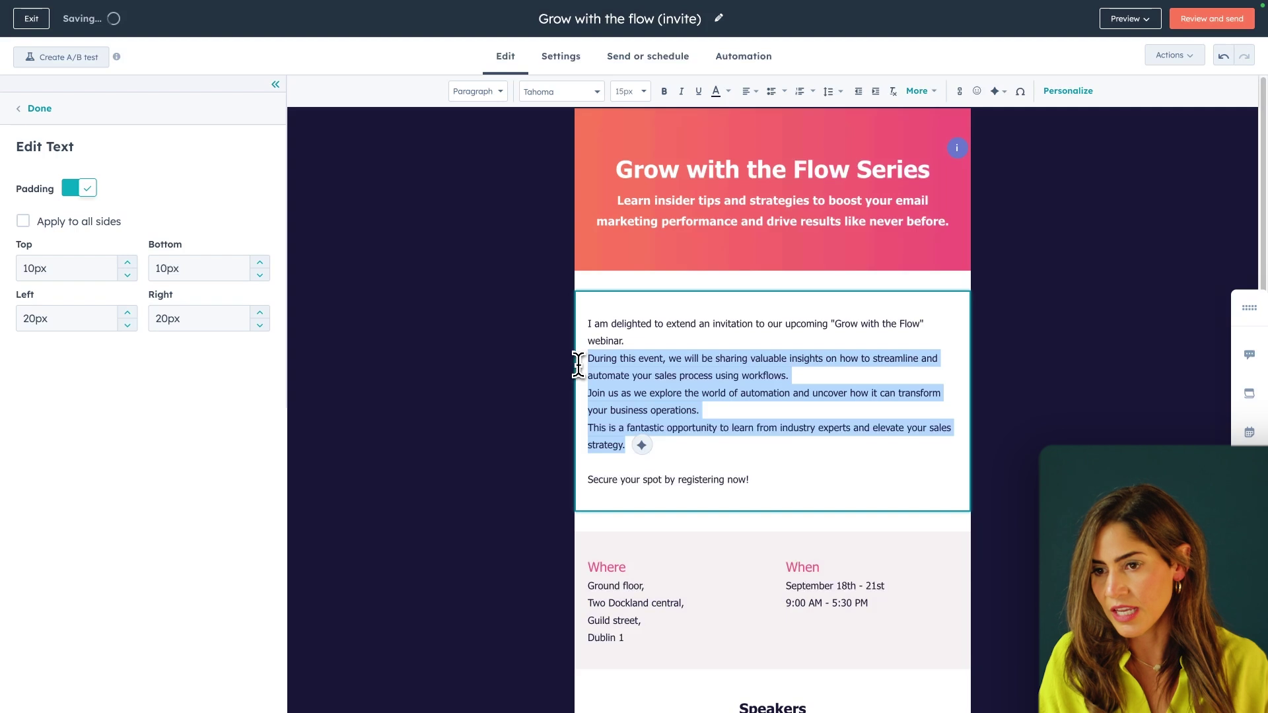
left_click(771, 91)
left_click(690, 302)
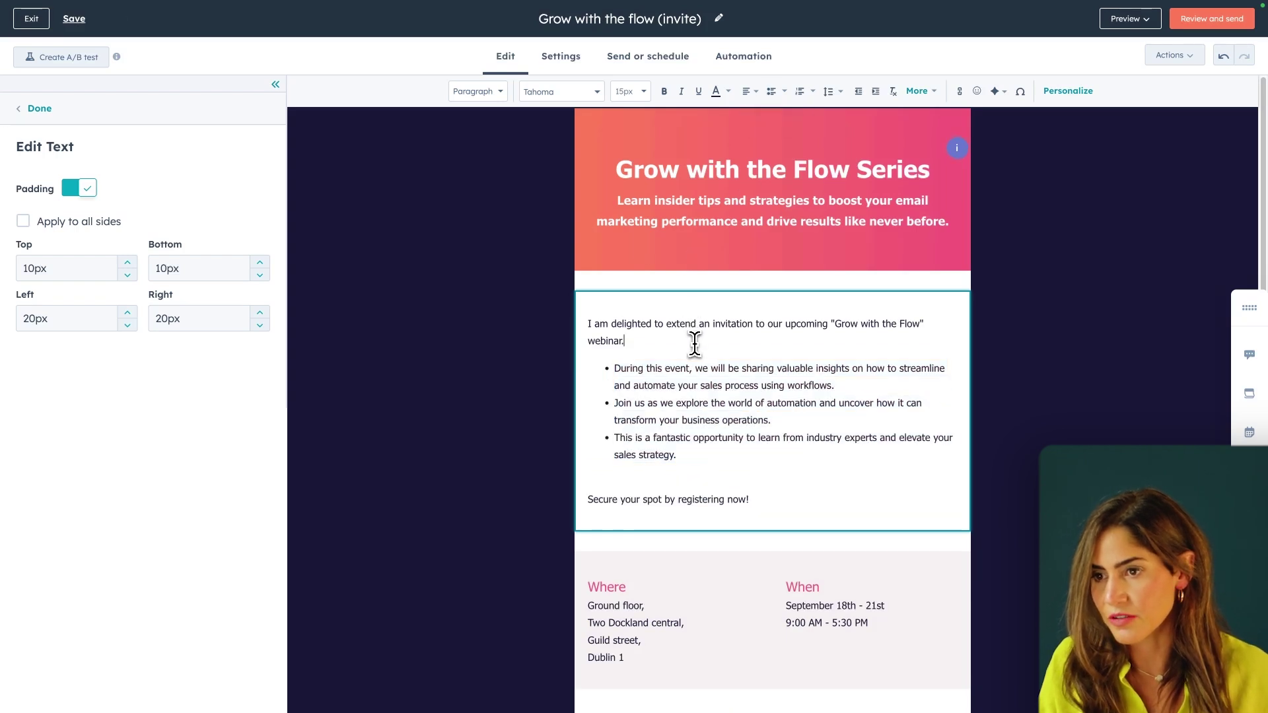
scroll(528, 456, "down", 1)
scroll(523, 445, "down", 3)
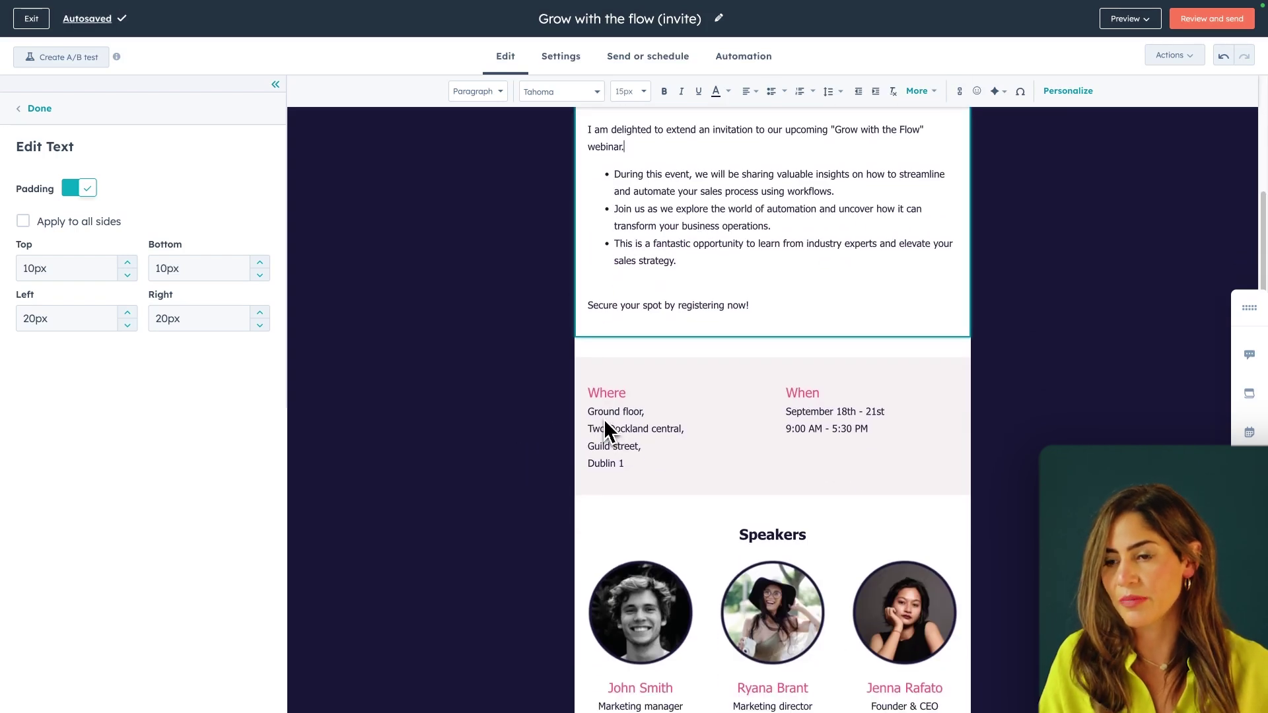
left_click(512, 420)
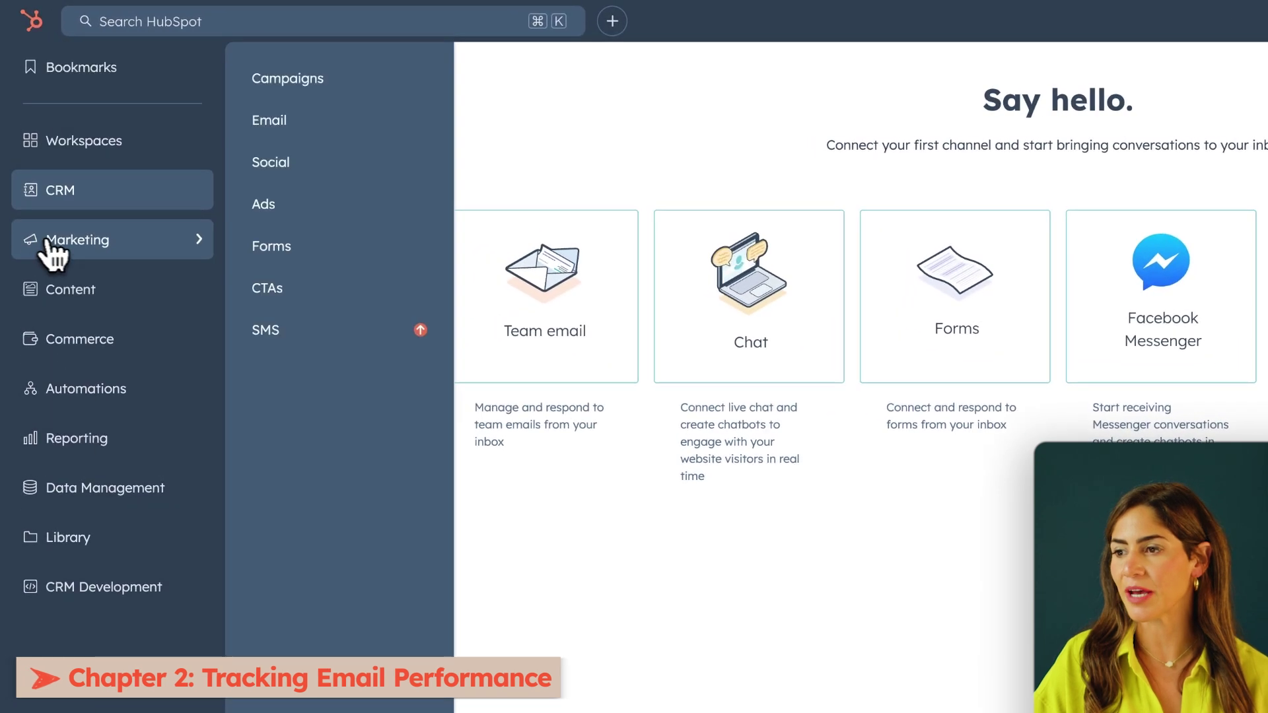
Open the Customer Support Survey email from the Sent list of marketing emails.
left_click(337, 122)
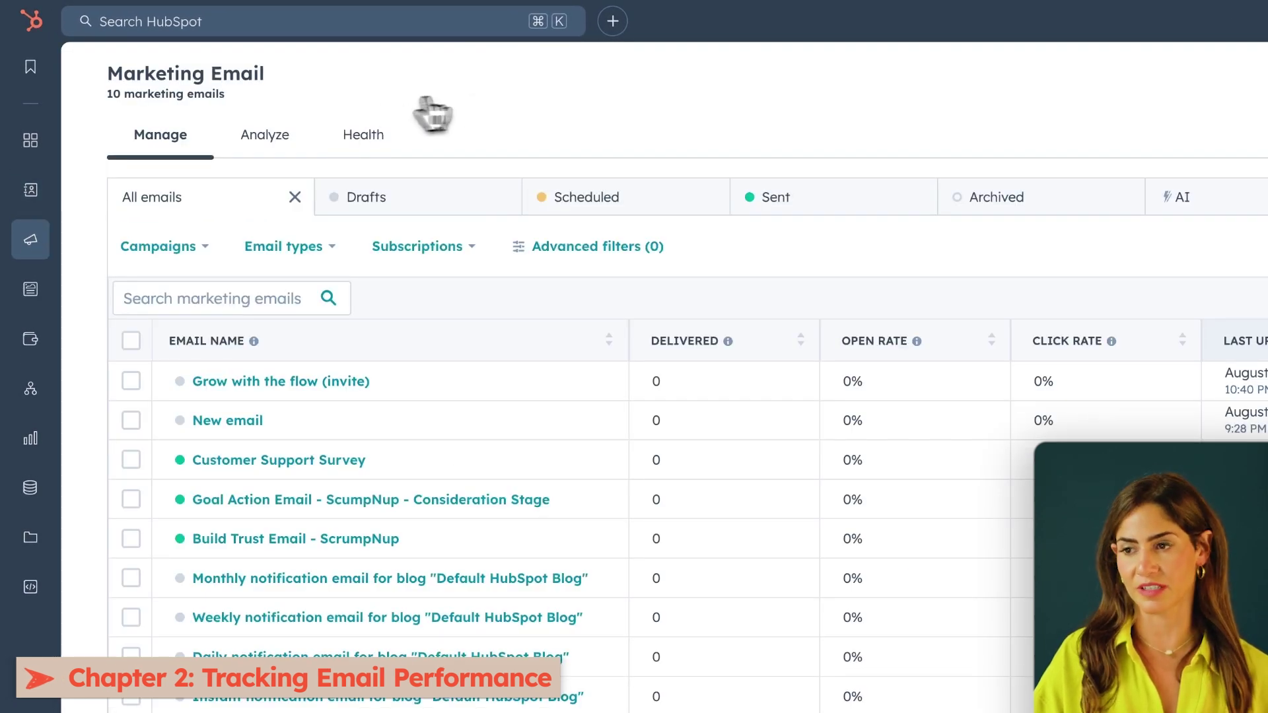
left_click(854, 198)
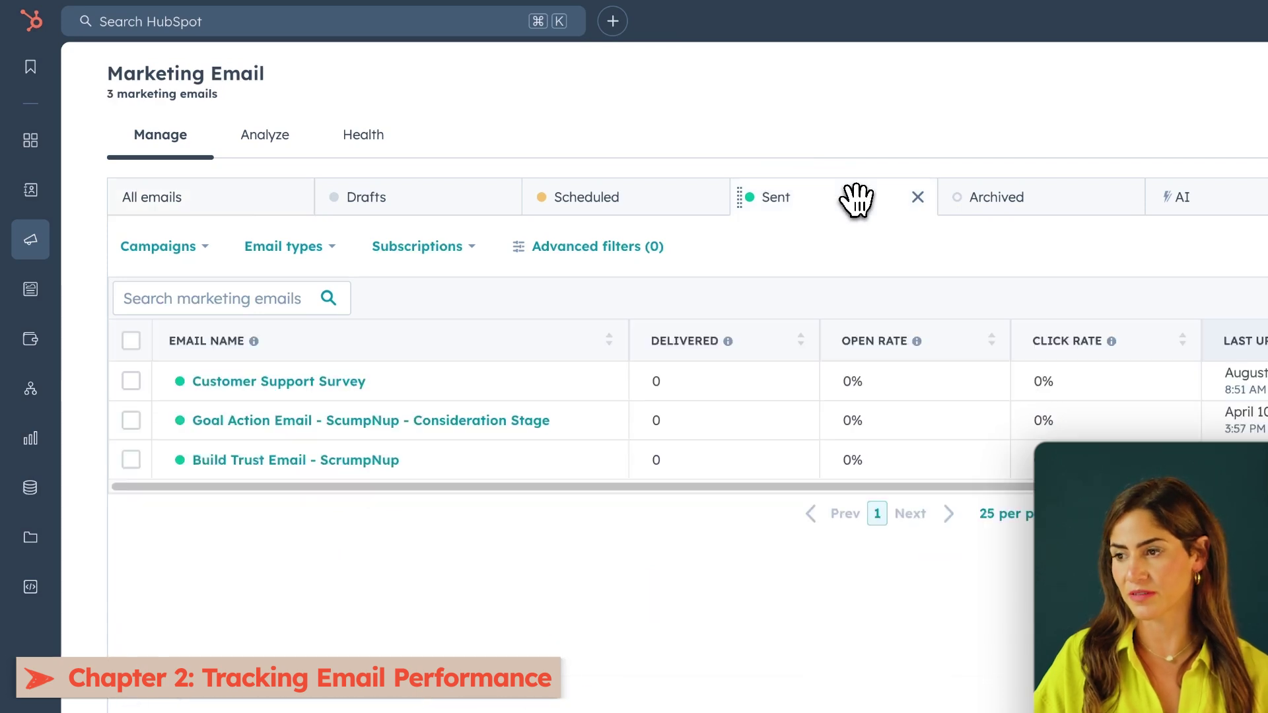
left_click(303, 382)
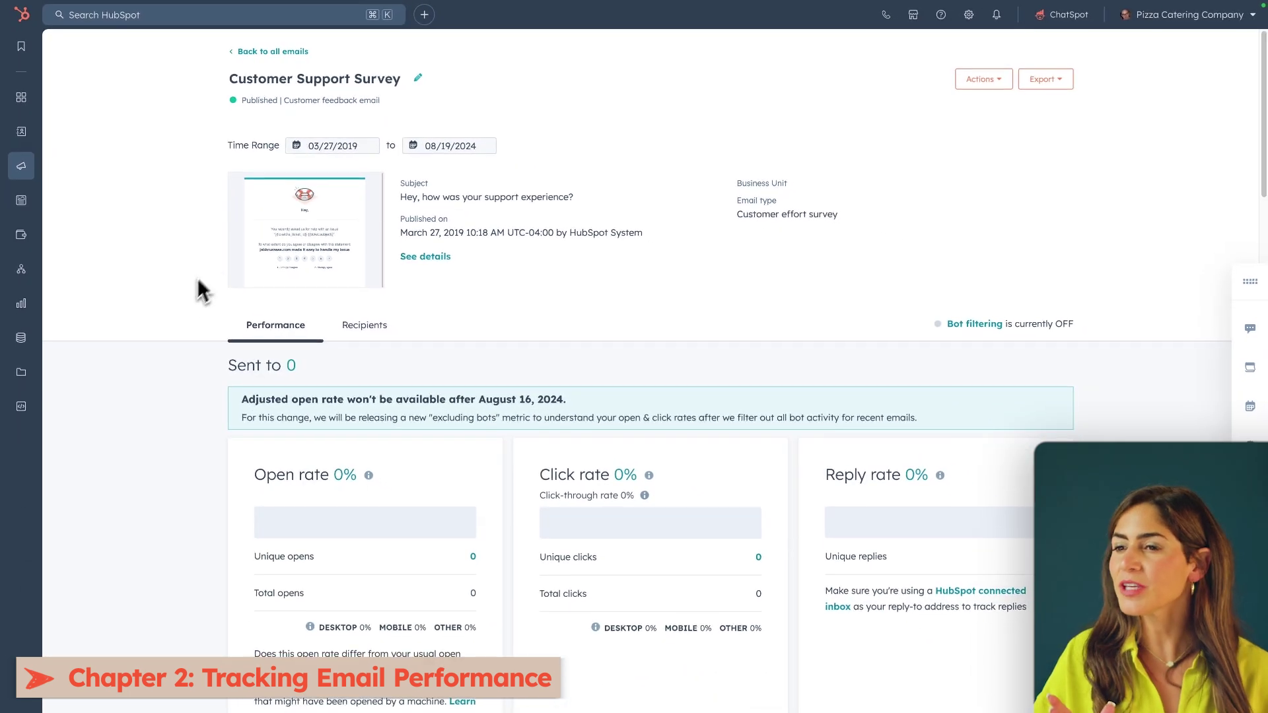
Scroll through the Customer Support Survey's rate cards, Delivery, Revenue Attribution and click-map stats, all zero.
scroll(153, 428, "down", 5)
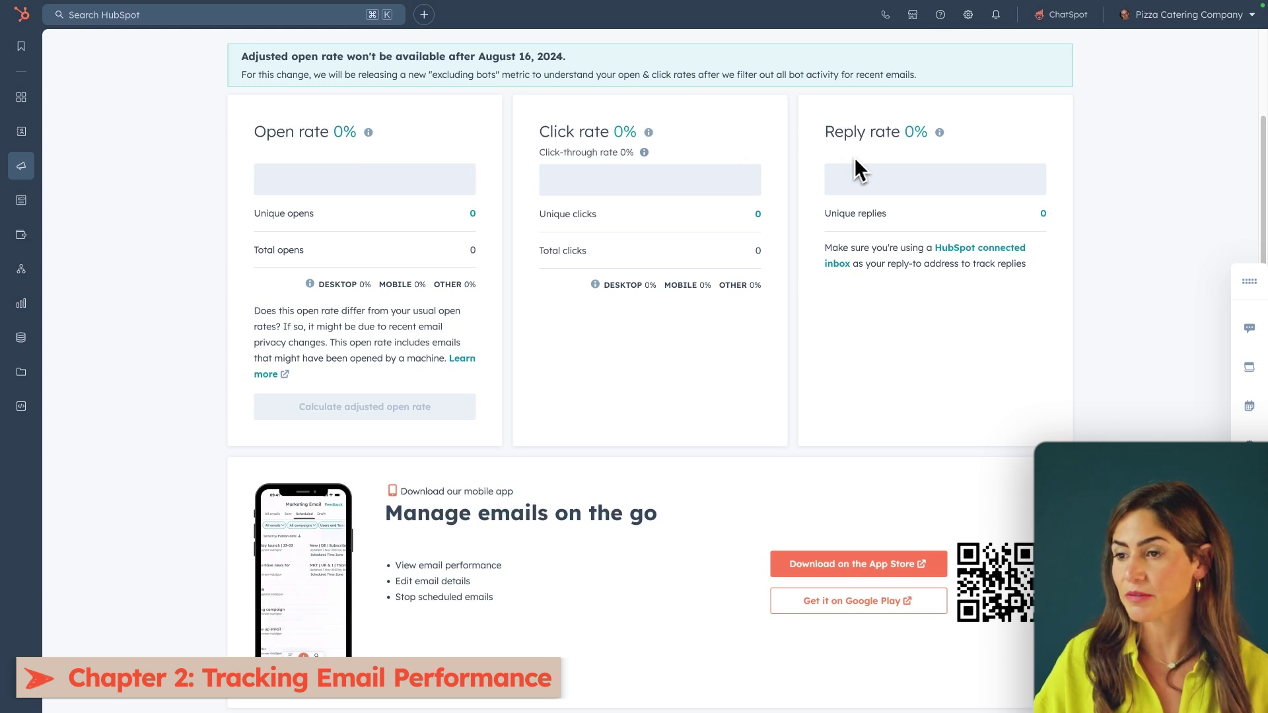
scroll(170, 454, "down", 10)
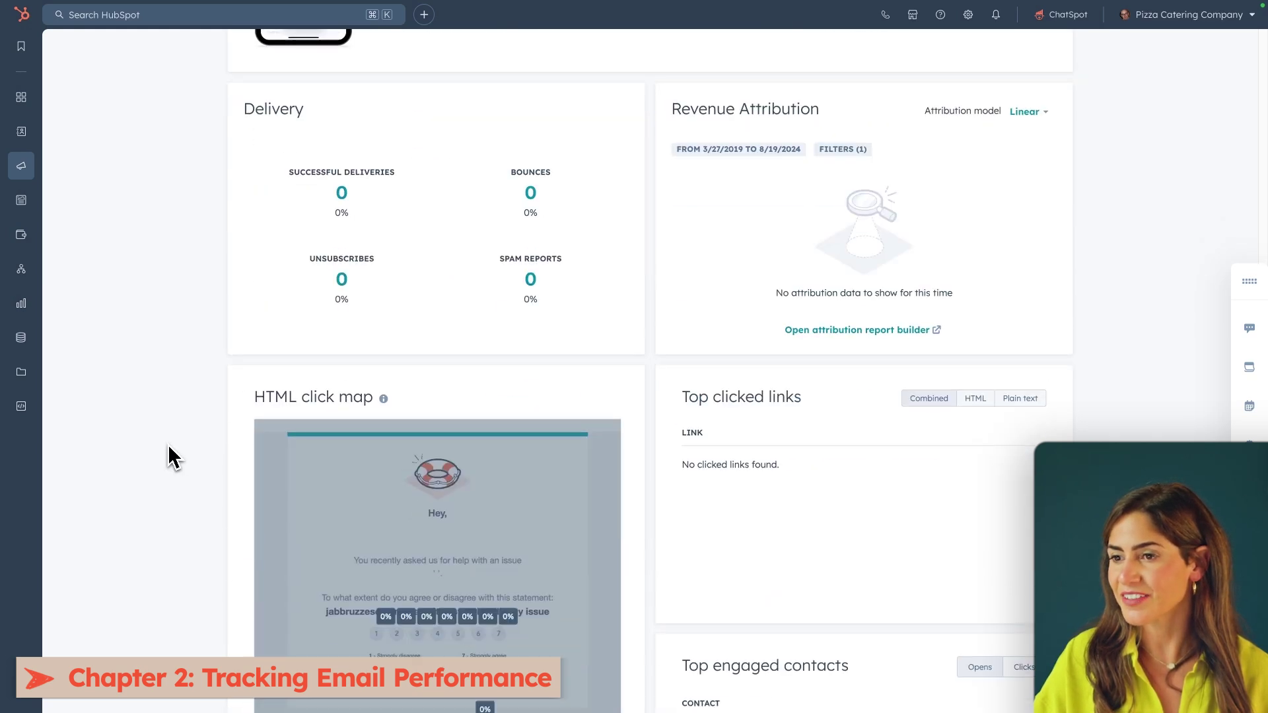
scroll(173, 457, "down", 4)
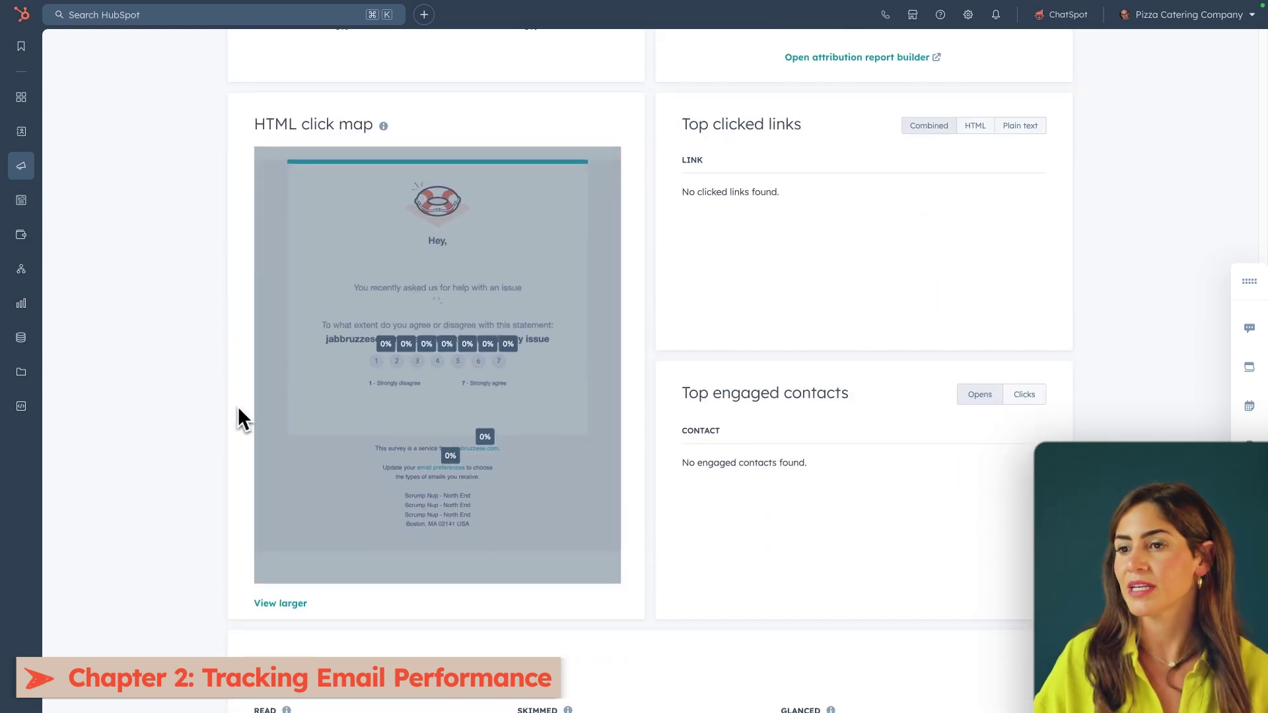